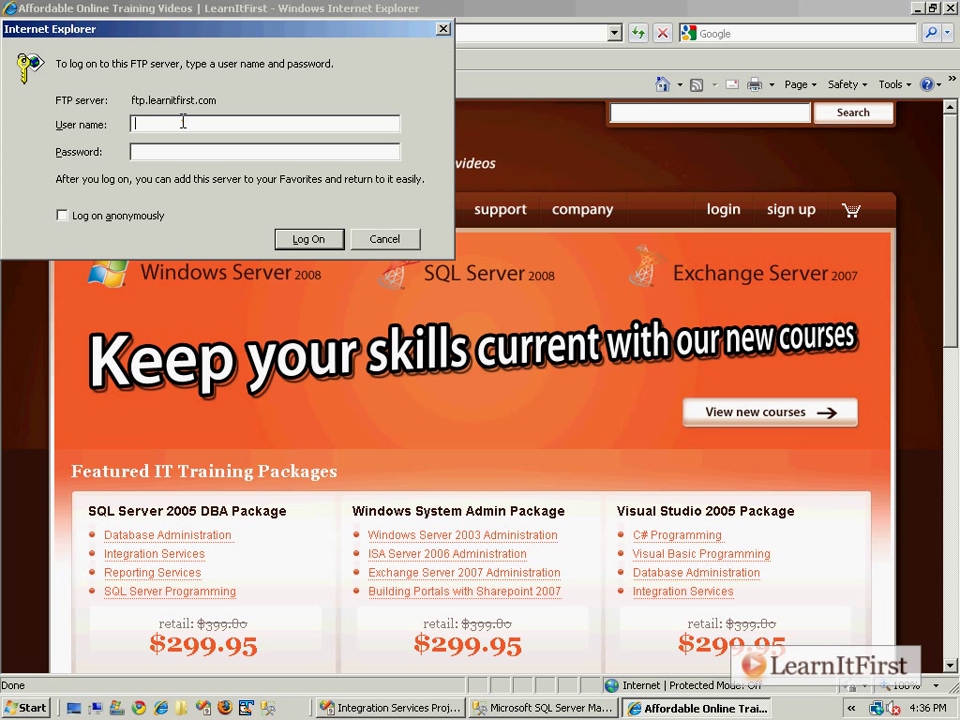
Log on to ftp.learnitfirst.com with the account's user name and password.
text(SSIS1587)
key(BackSpace)
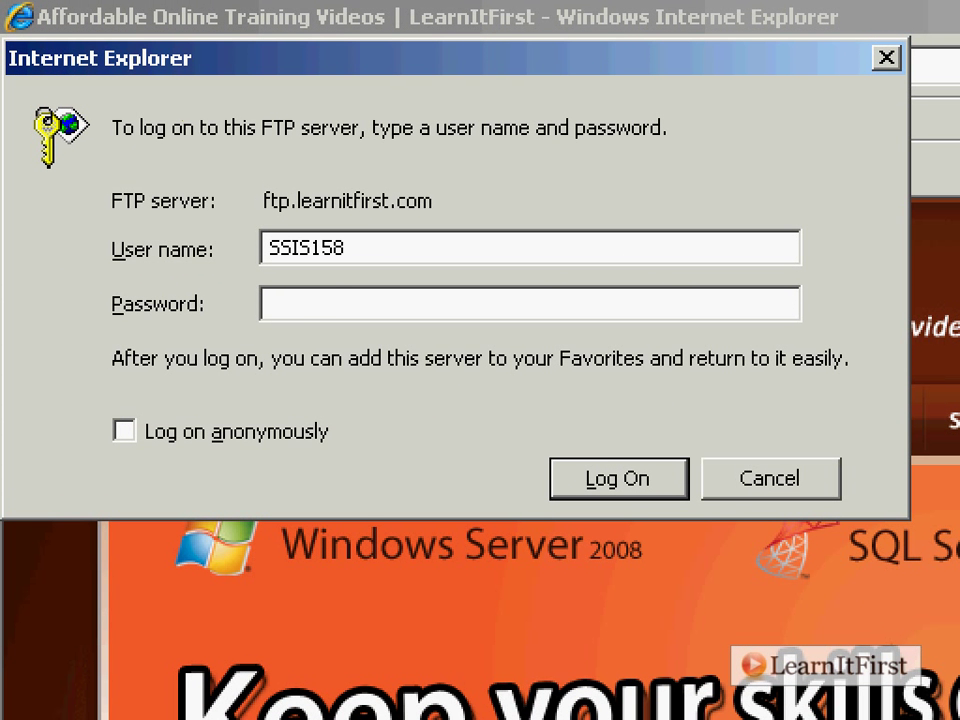
click(317, 305)
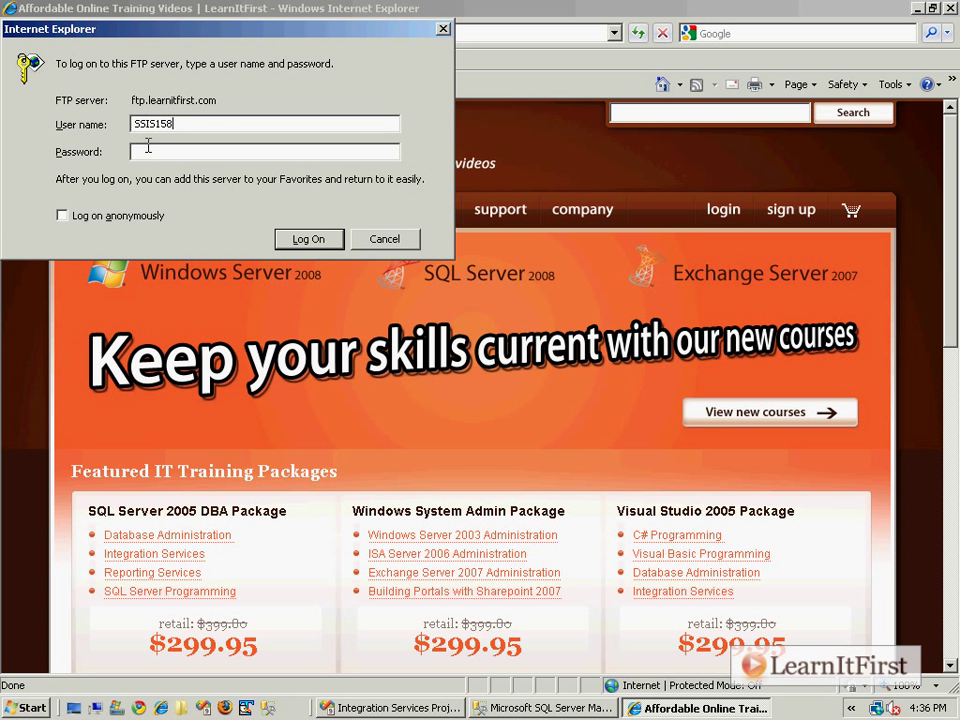
click(148, 148)
click(311, 240)
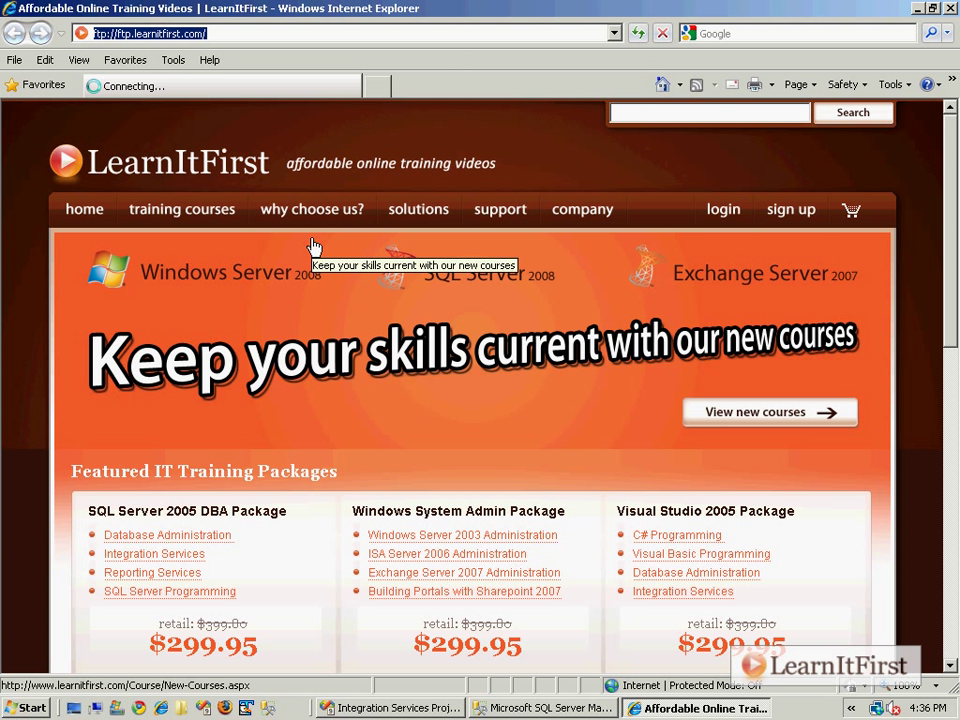
Open the Chapter4 directory to list Customers.txt, Orders.txt, the dated Orders files and Products.csv.
mouse_move(347, 229)
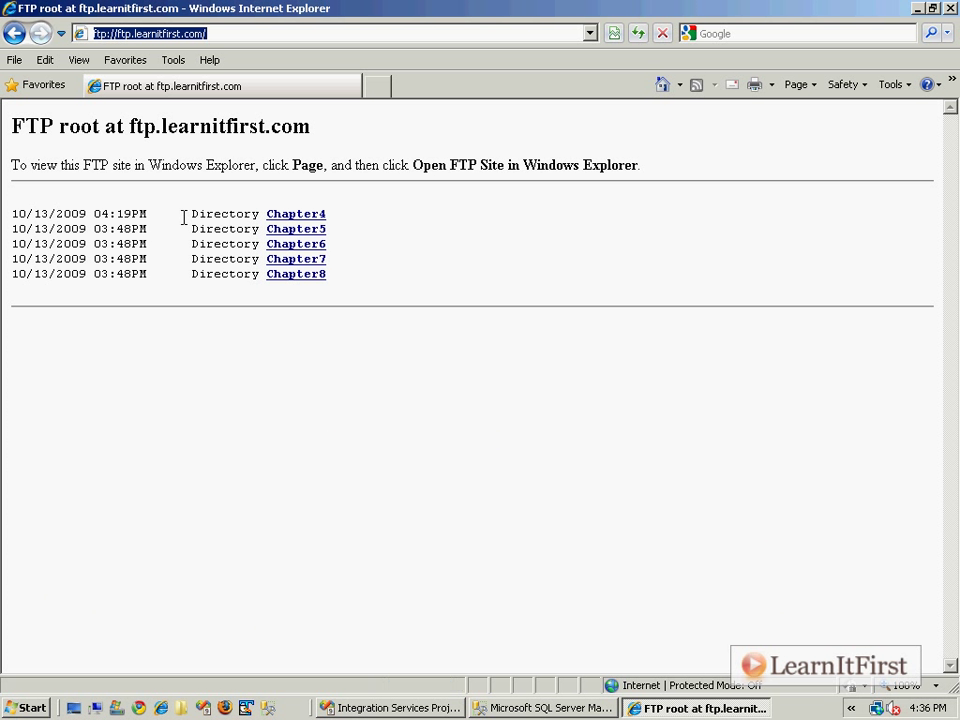
click(304, 217)
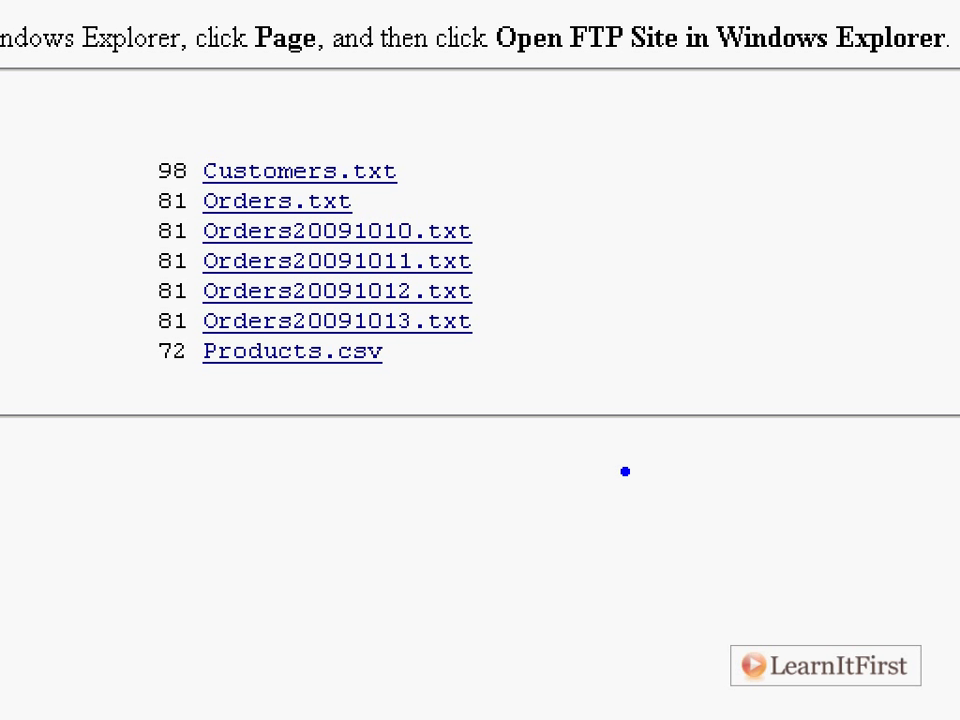
Draw a blue bracket beside the Orders files, undoing the stray red marks.
mouse_move(466, 199)
mouse_down()
mouse_move(542, 199)
mouse_move(474, 336)
mouse_up()
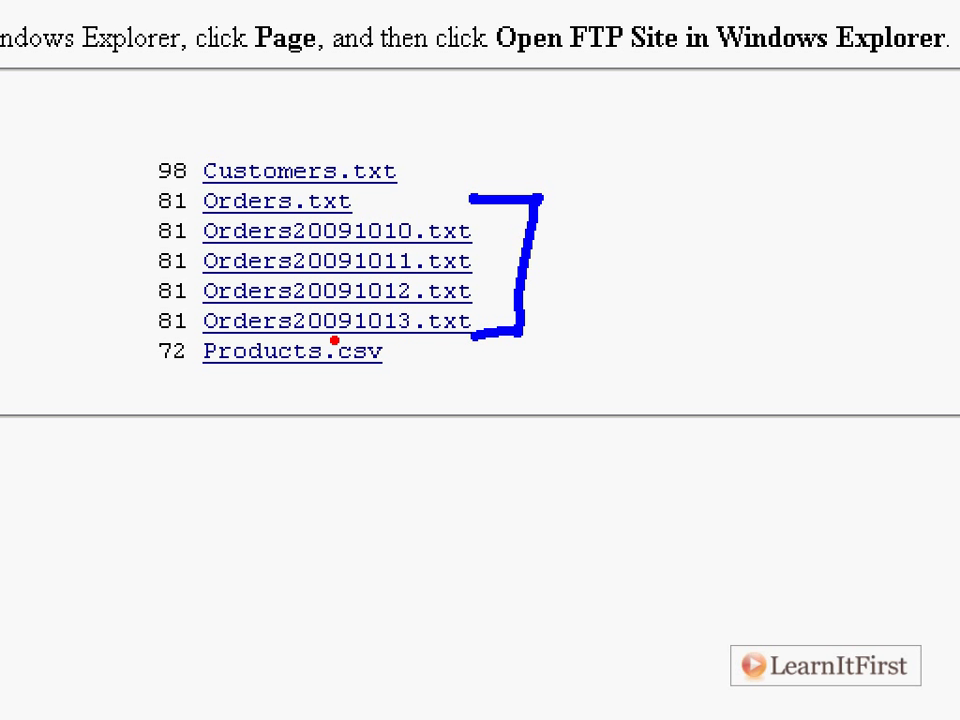
drag(240, 336, 396, 321)
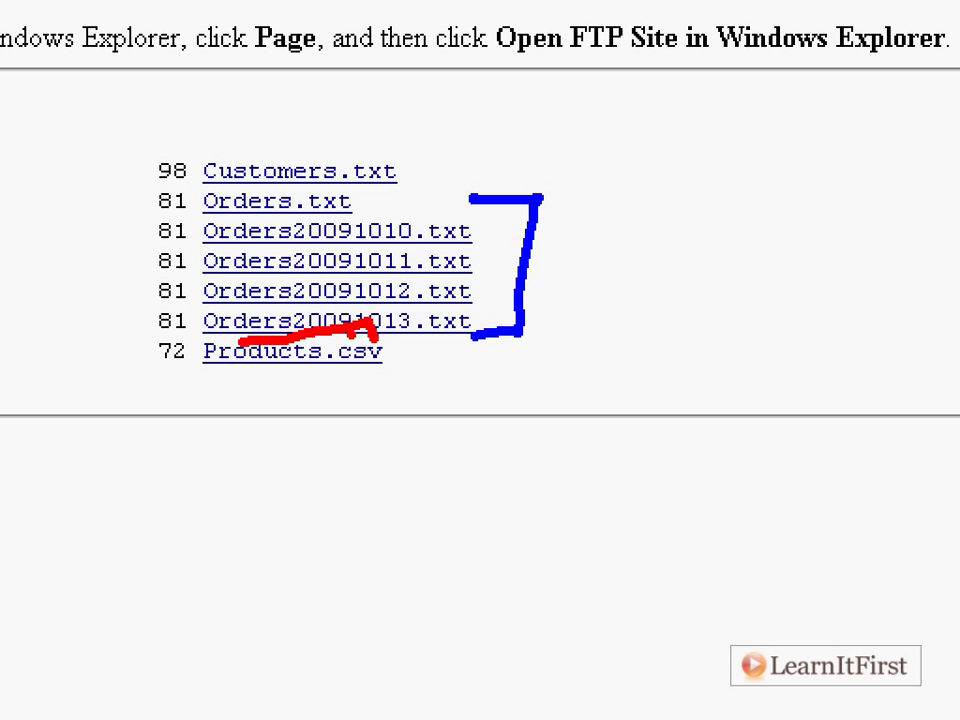
key(ctrl+z)
drag(282, 331, 362, 358)
drag(280, 392, 343, 330)
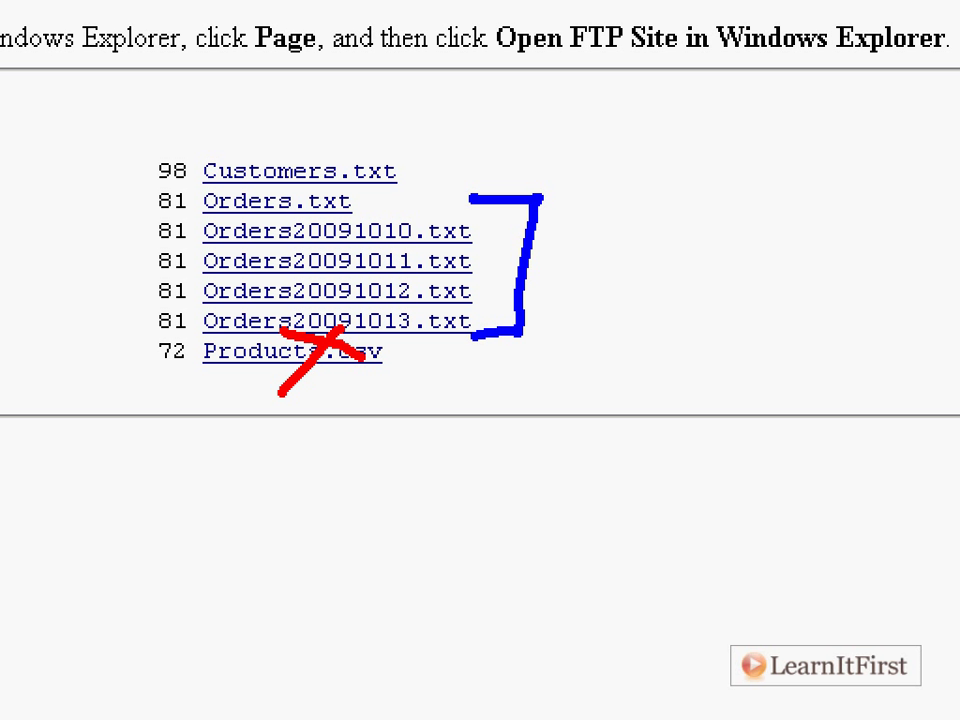
key(ctrl+z)
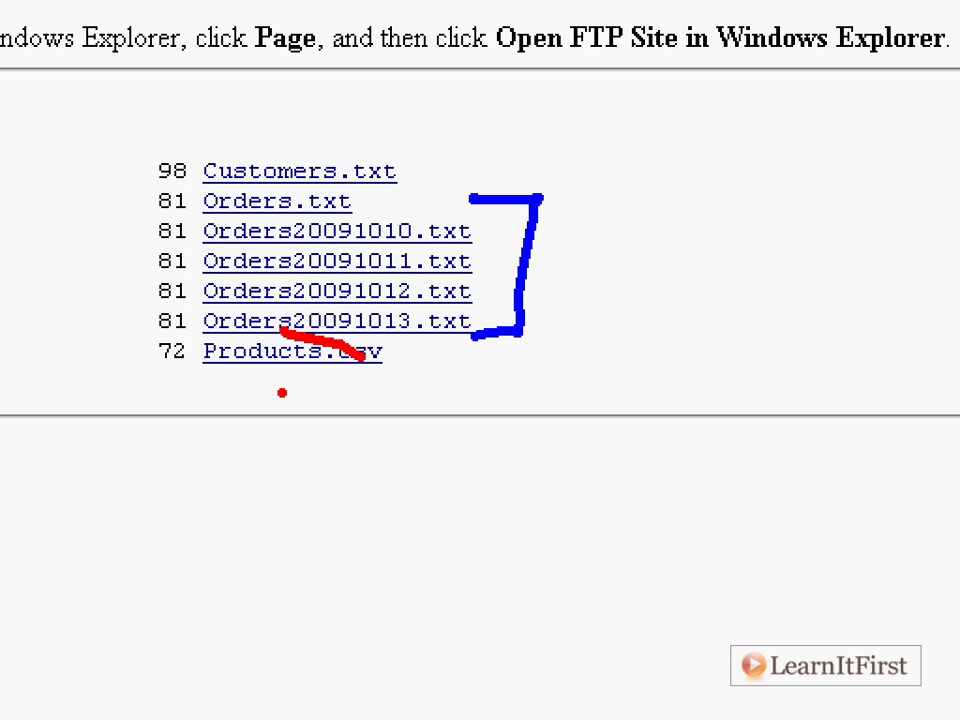
key(ctrl+z)
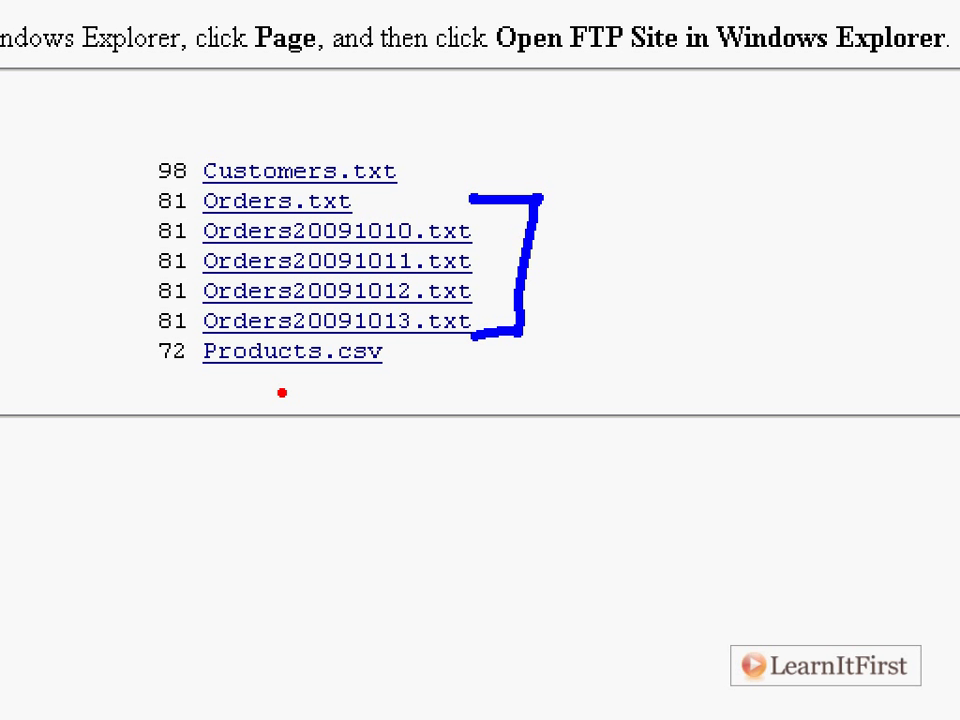
Draw a green box around the four dated Orders2009 files.
key(g)
mouse_move(197, 224)
mouse_down()
mouse_move(199, 298)
mouse_move(253, 340)
mouse_move(305, 338)
mouse_move(292, 235)
mouse_move(253, 214)
mouse_move(195, 214)
mouse_move(193, 338)
mouse_move(392, 338)
mouse_move(378, 296)
mouse_move(383, 214)
mouse_move(205, 220)
mouse_up()
key(ctrl+z)
click(198, 190)
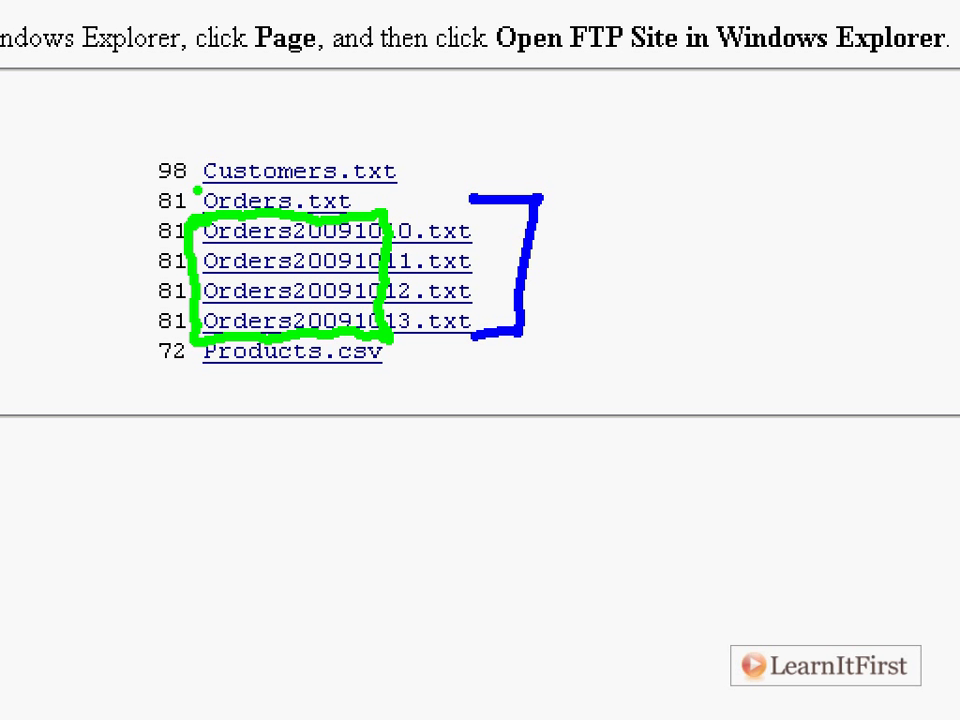
Write the red note '* - any character' below the file list.
key(r)
key(t)
text(* - any cha)
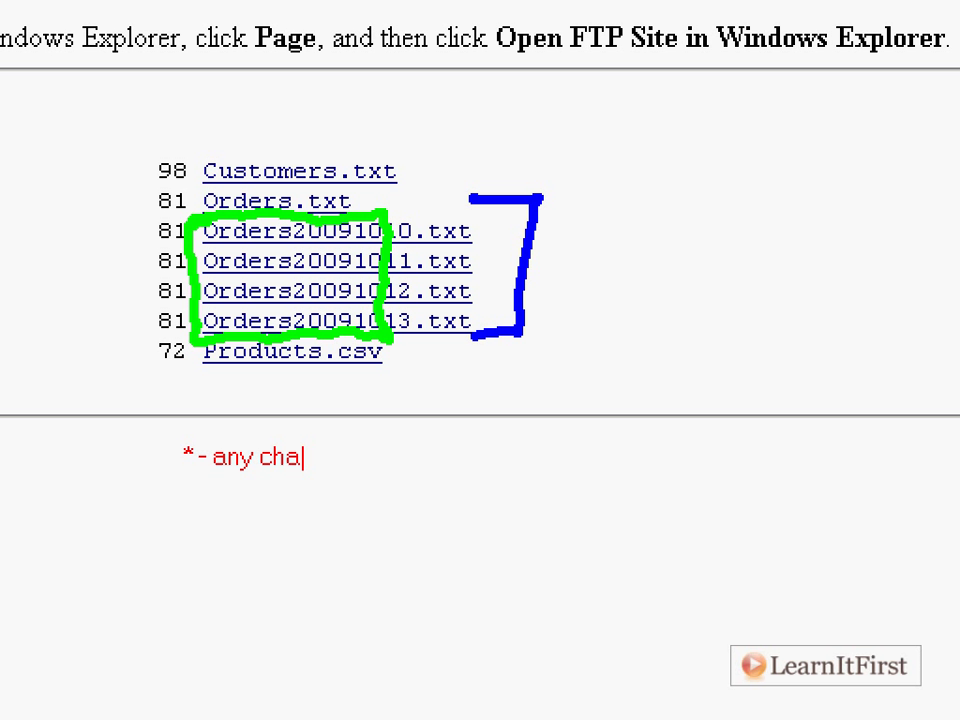
text(racter)
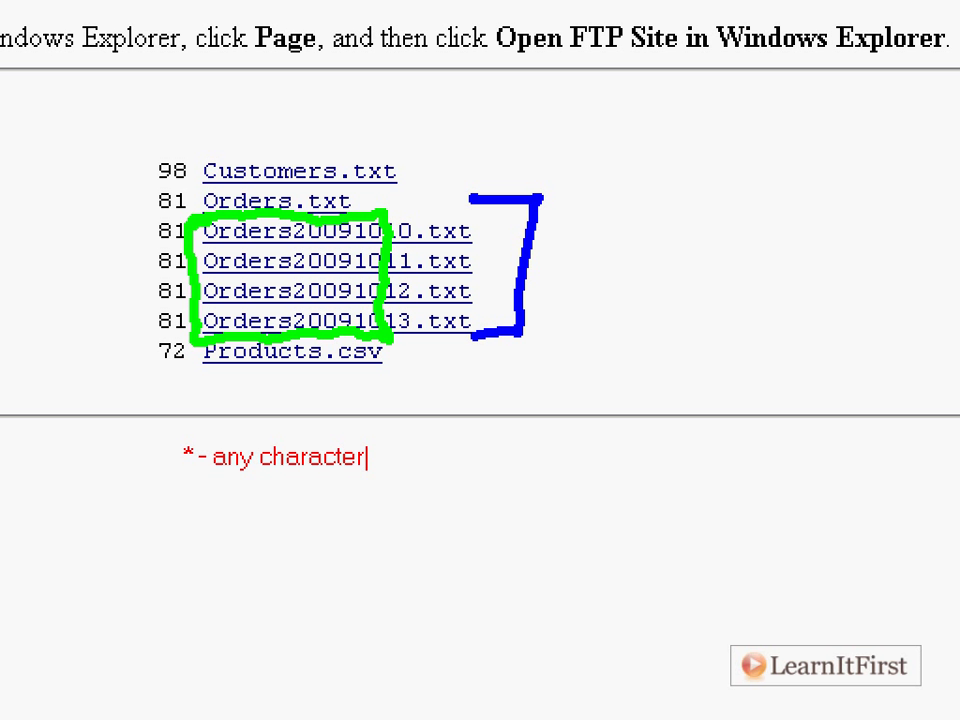
Add notes '*.txt - get all files that end in .txt' and '*.* - get all files regardless of extension'.
key(Return)
text(*.txt - get all files that end in .txt)
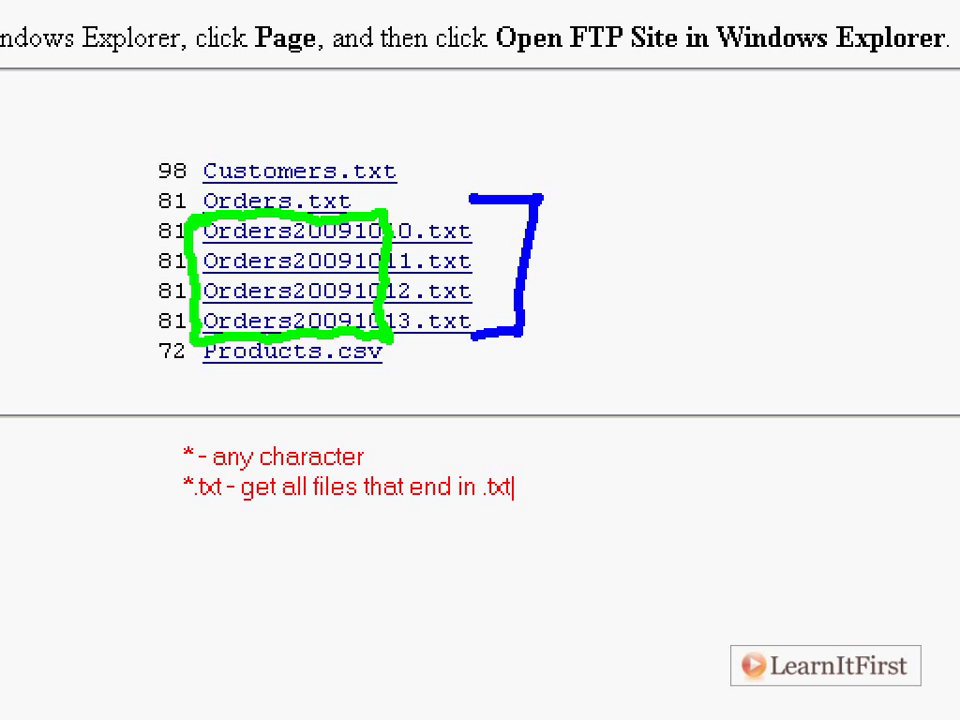
key(Return)
text(*.* - ge)
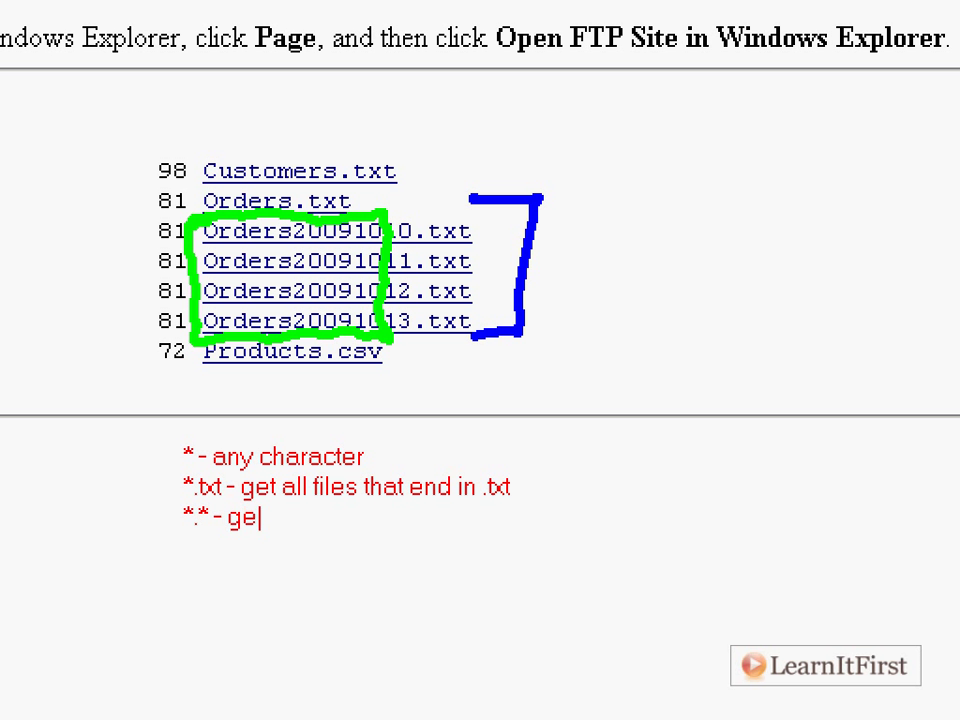
text(t all files regardlesso)
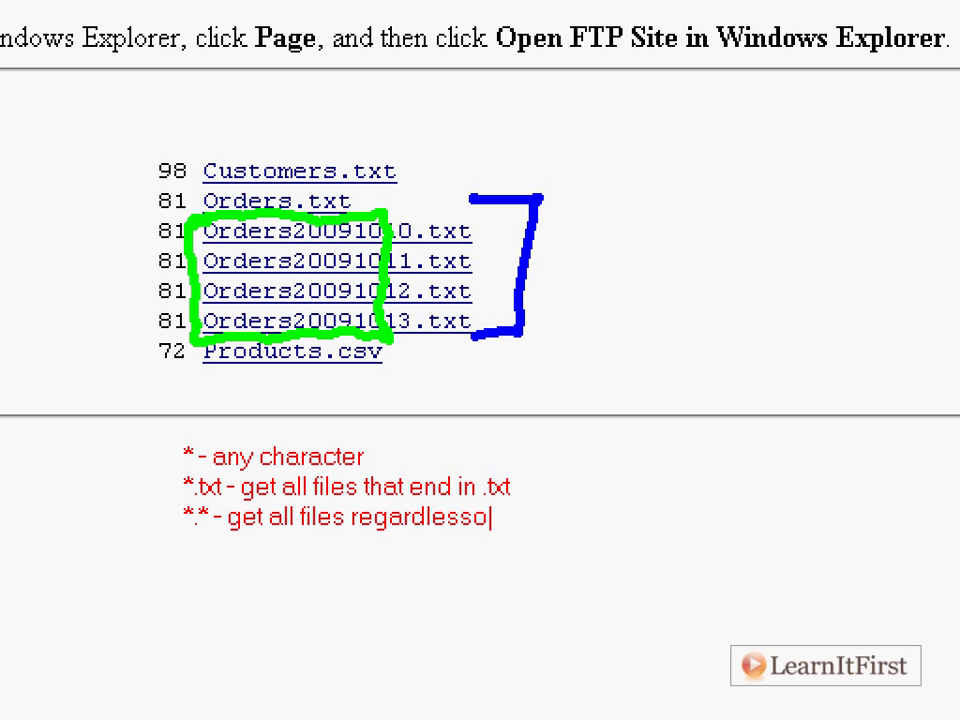
key(BackSpace)
text(of extension)
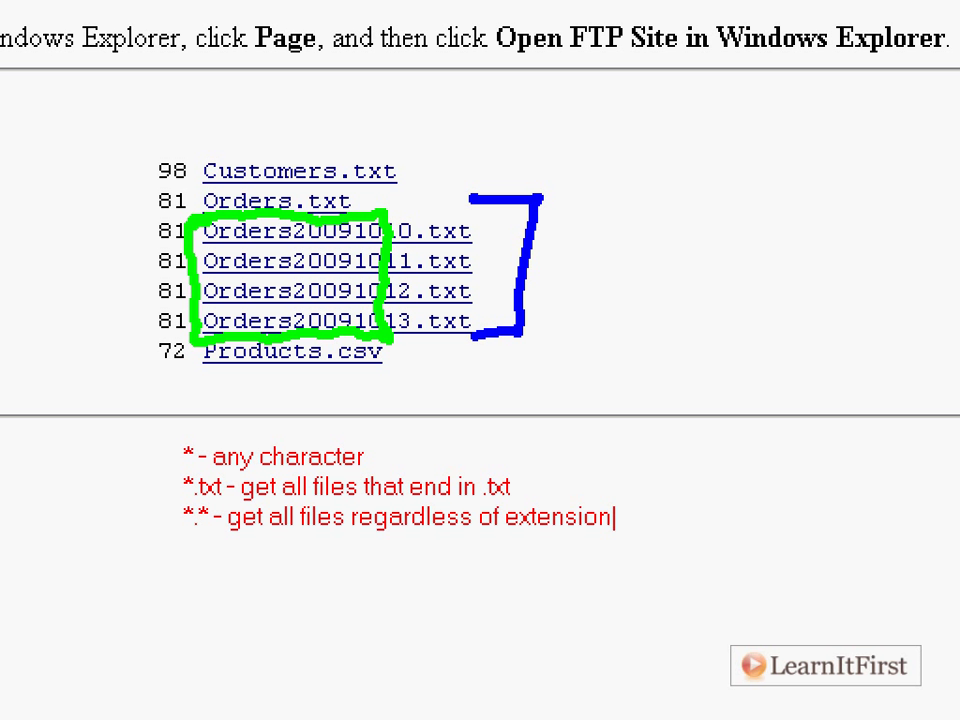
key(Escape)
Add blue notes for '? - any single character' and ?.txt, with examples s.txt and 9.txt.
key(b)
text(t)
text(? - any s)
text(ingle char)
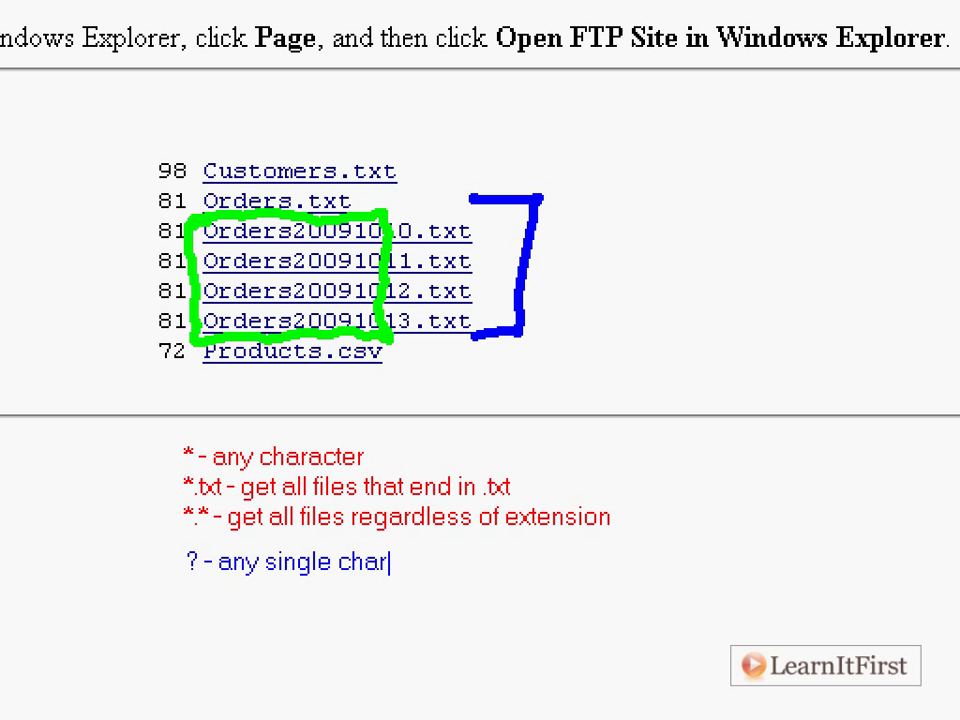
text(acter)
key(Return)
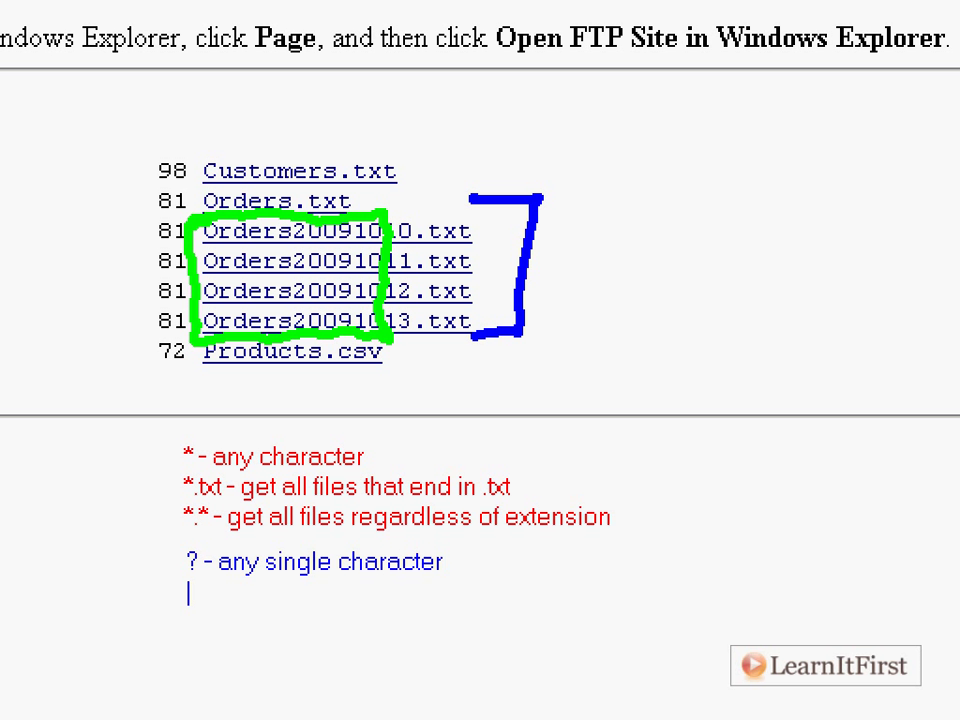
text(?.txt - get a)
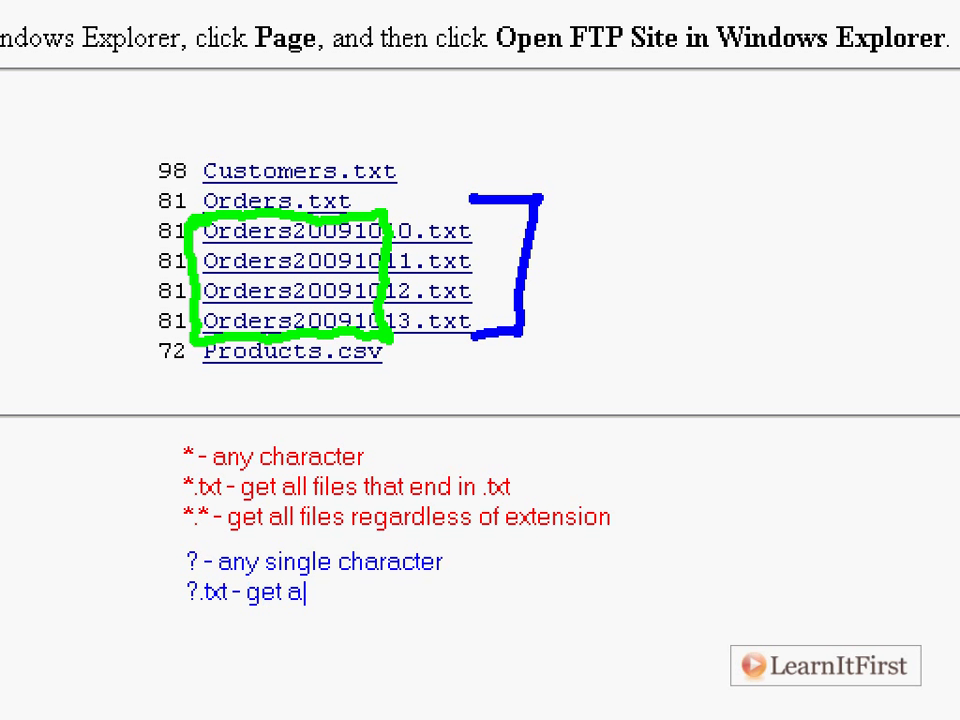
text(ll files that h)
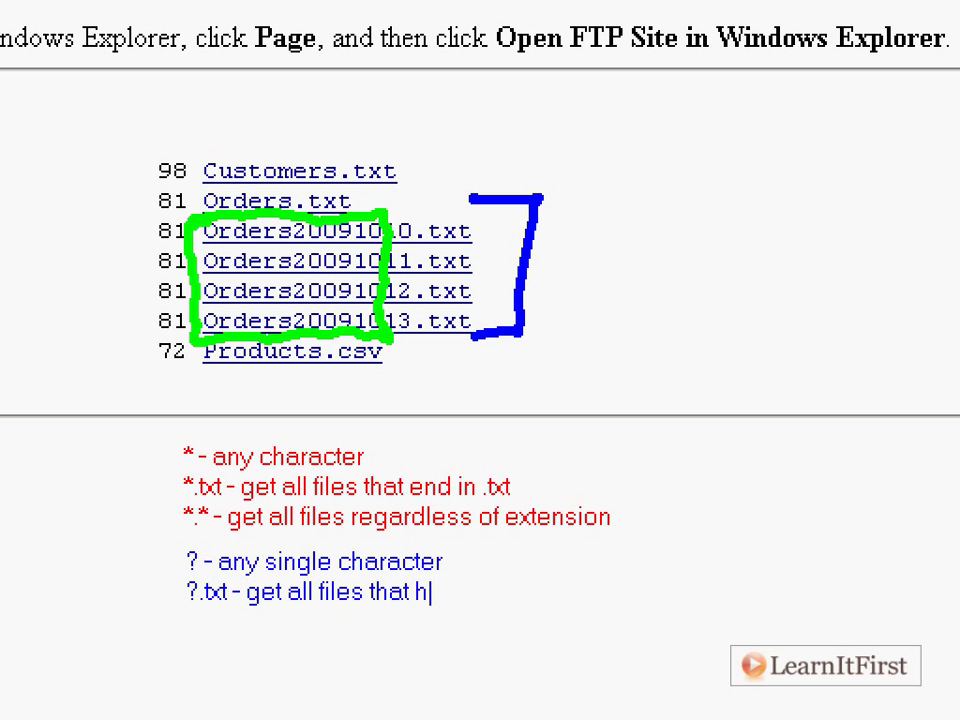
text(ave a single )
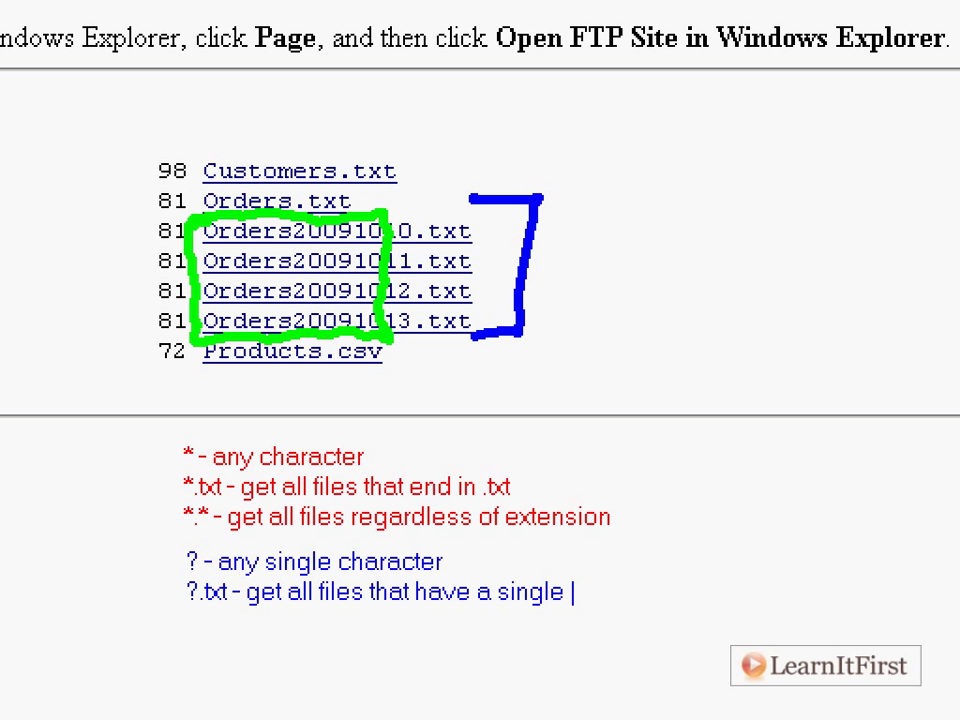
text(character)
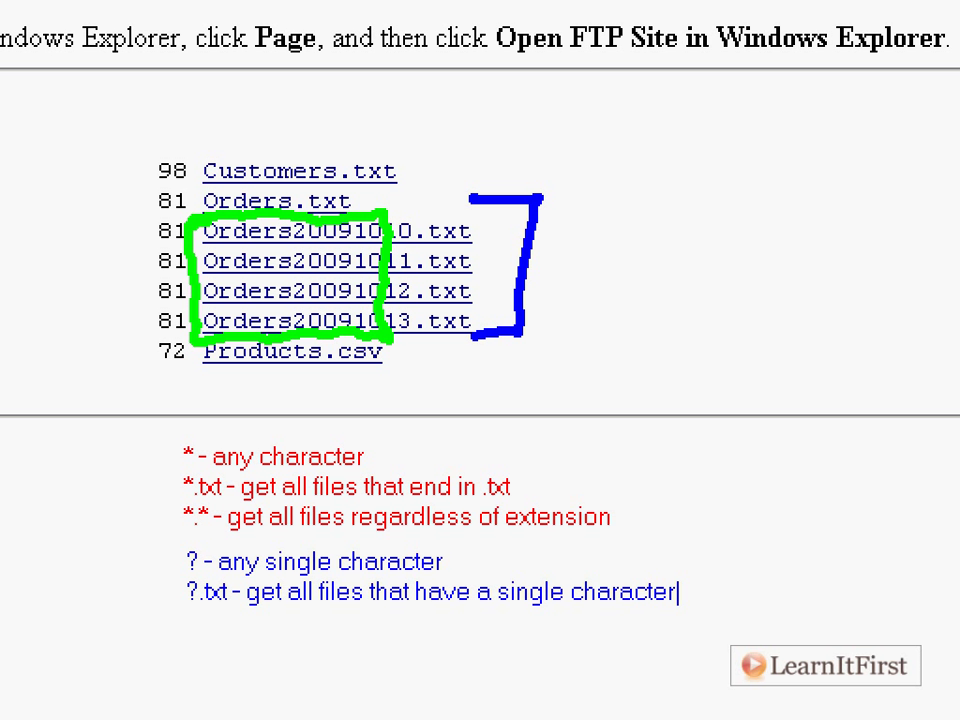
text( file name and end)
key(Return)
text(in .txt  ()
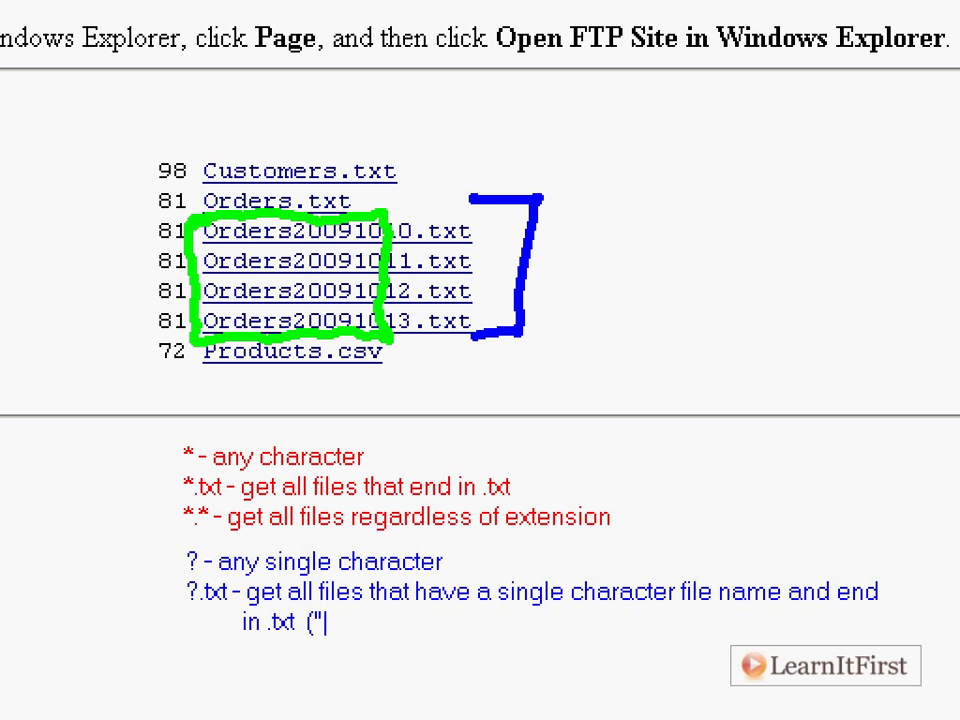
text(s.txt" or "9.txt"))
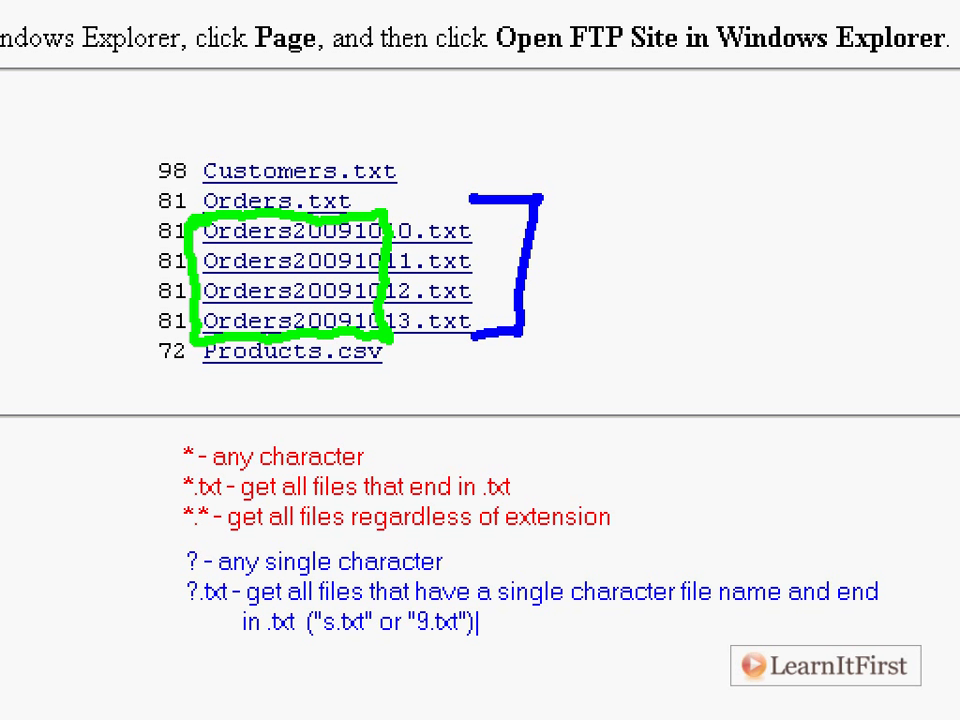
Add the pattern 'Orders200910??.txt' as a final note line.
key(Return)
text(Orders)
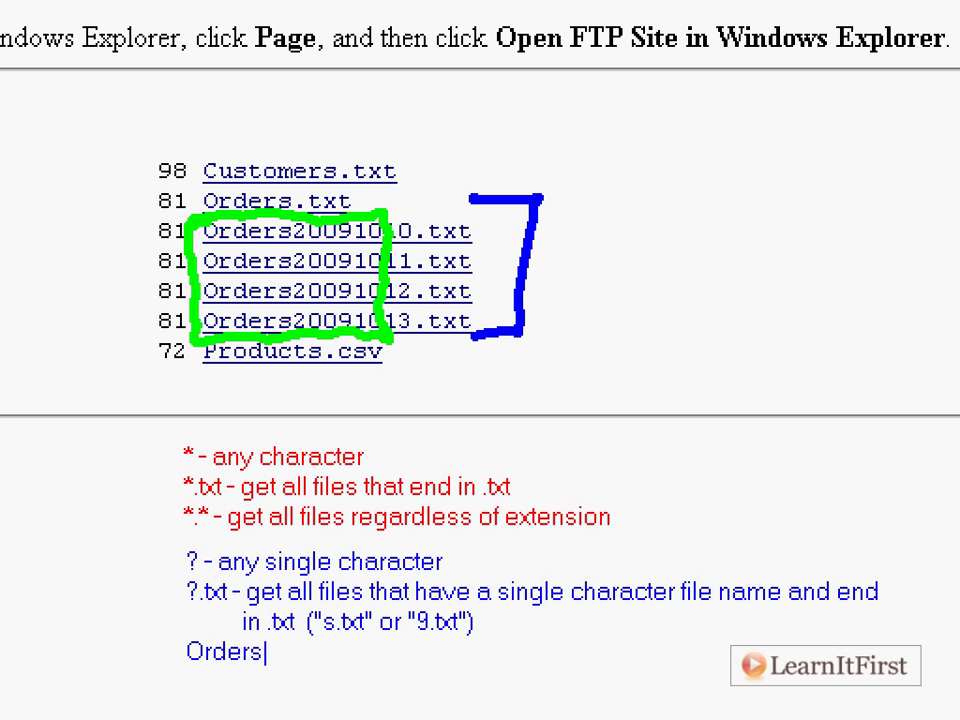
text(200910)
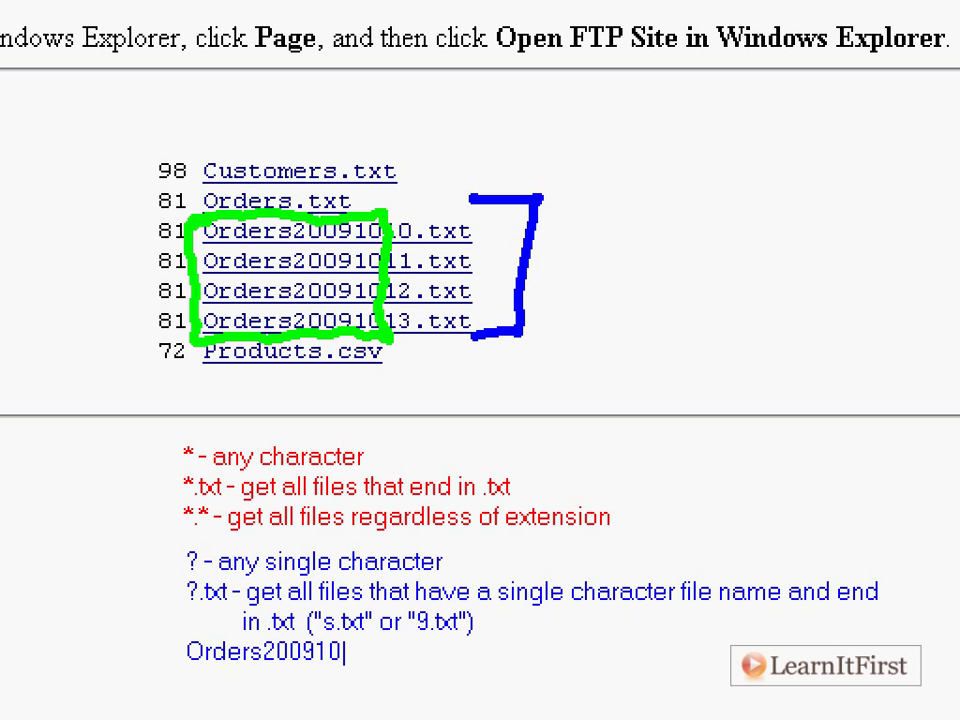
text(??.txt)
key(Escape)
Bracket the dated Orders files in red, then close Internet Explorer.
key(r)
mouse_move(155, 218)
mouse_down()
mouse_move(111, 251)
mouse_move(165, 345)
mouse_up()
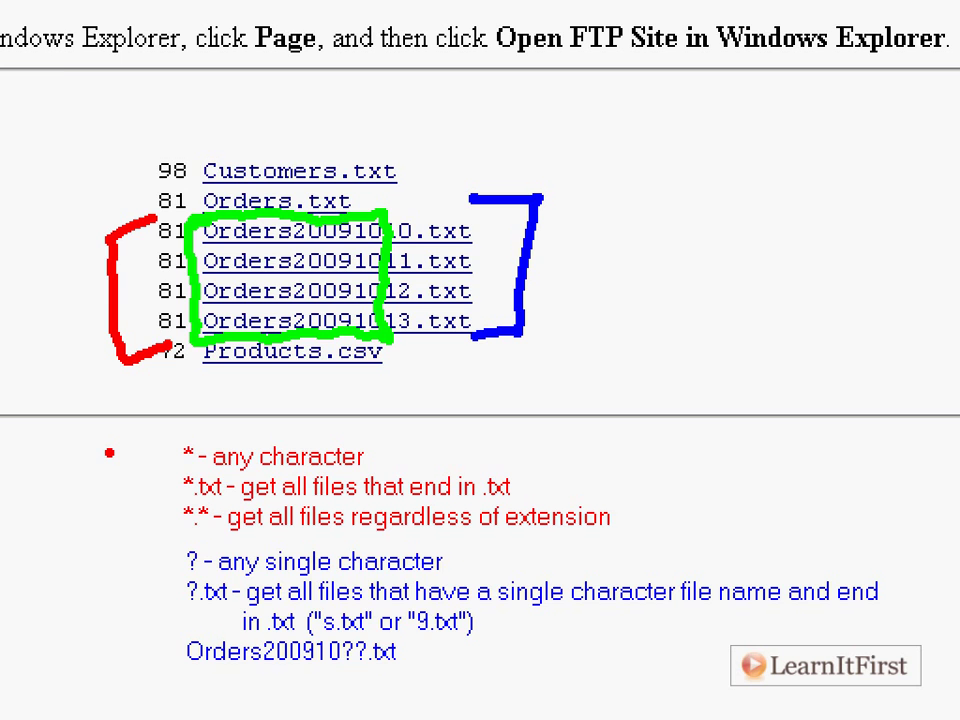
key(Escape)
click(955, 6)
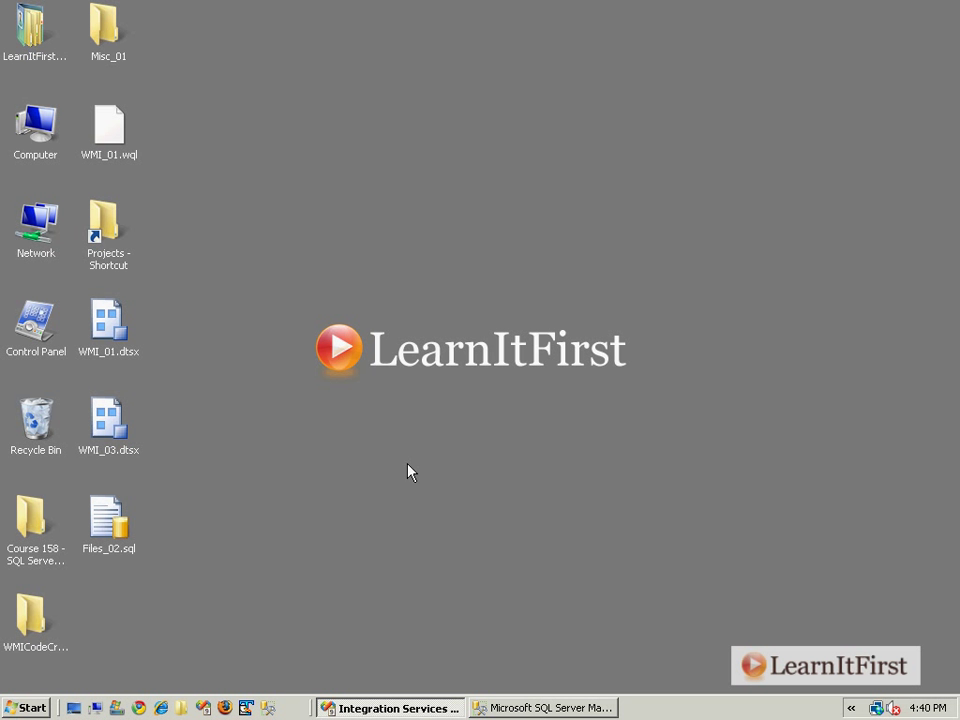
Add a new SSIS package to the project from the SSIS Packages folder.
click(406, 711)
mouse_move(951, 125)
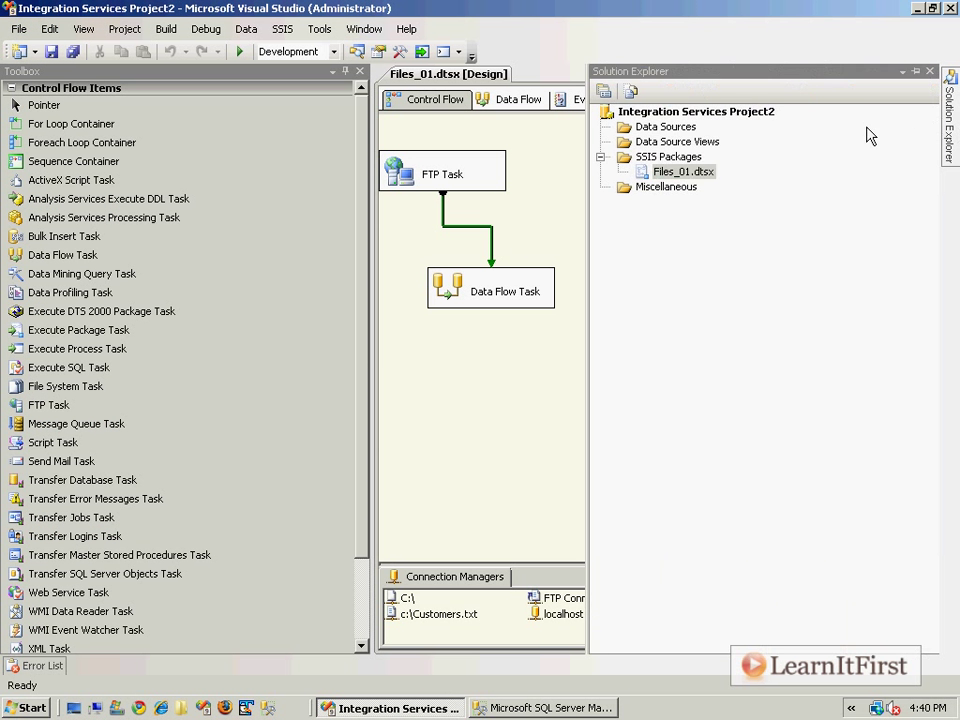
right_click(688, 157)
key(Escape)
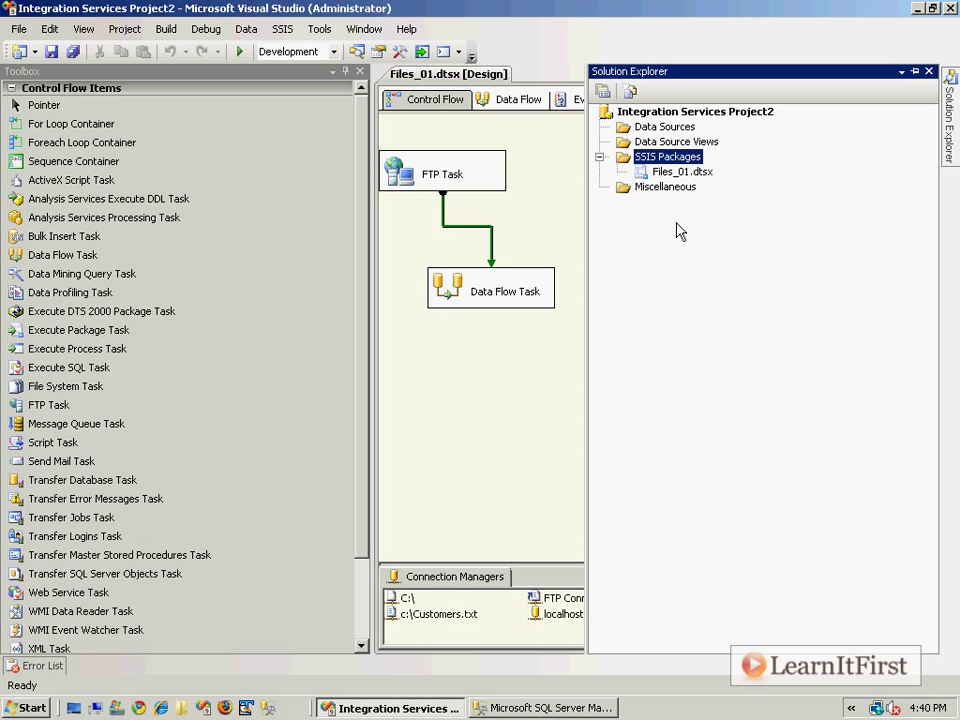
key(ctrl+1)
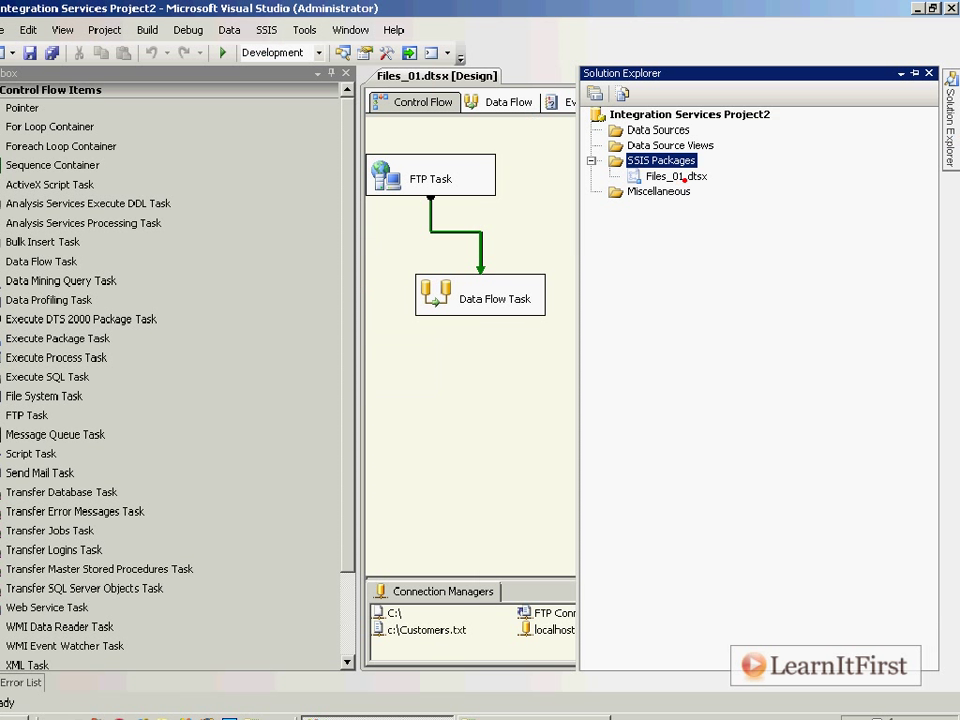
right_click(500, 232)
click(757, 172)
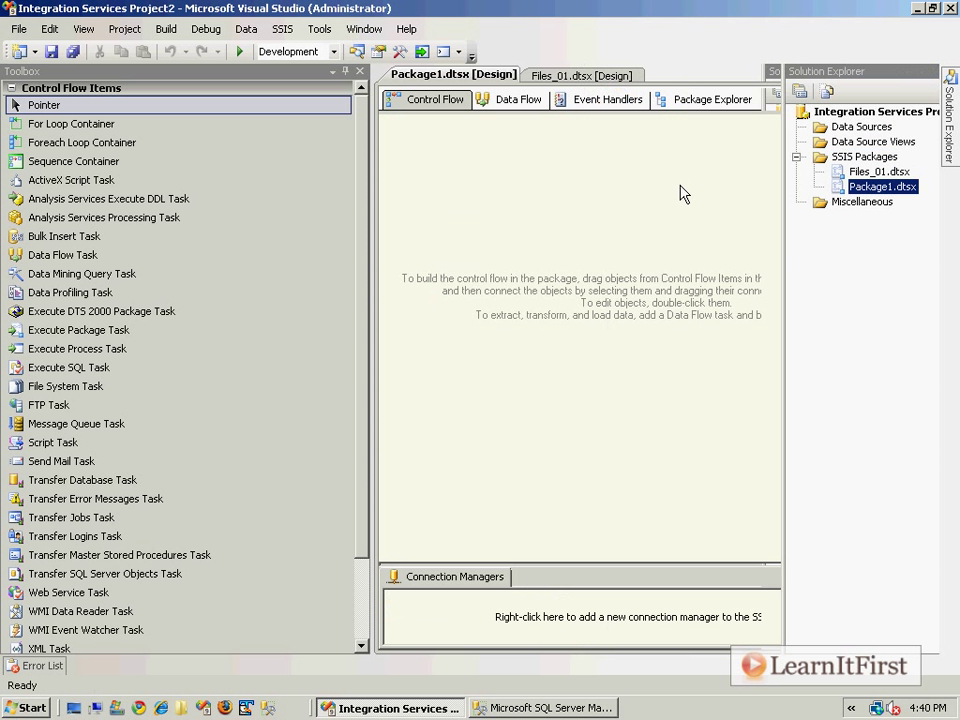
Rename Package1.dtsx to Files_02.dtsx and open its empty control flow.
right_click(655, 182)
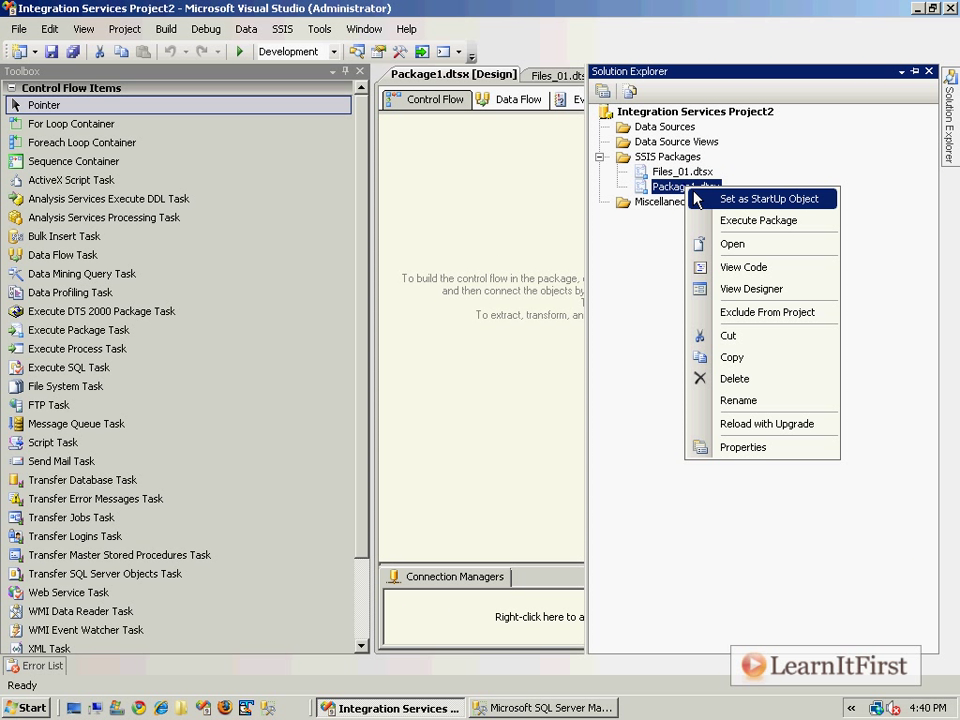
click(744, 400)
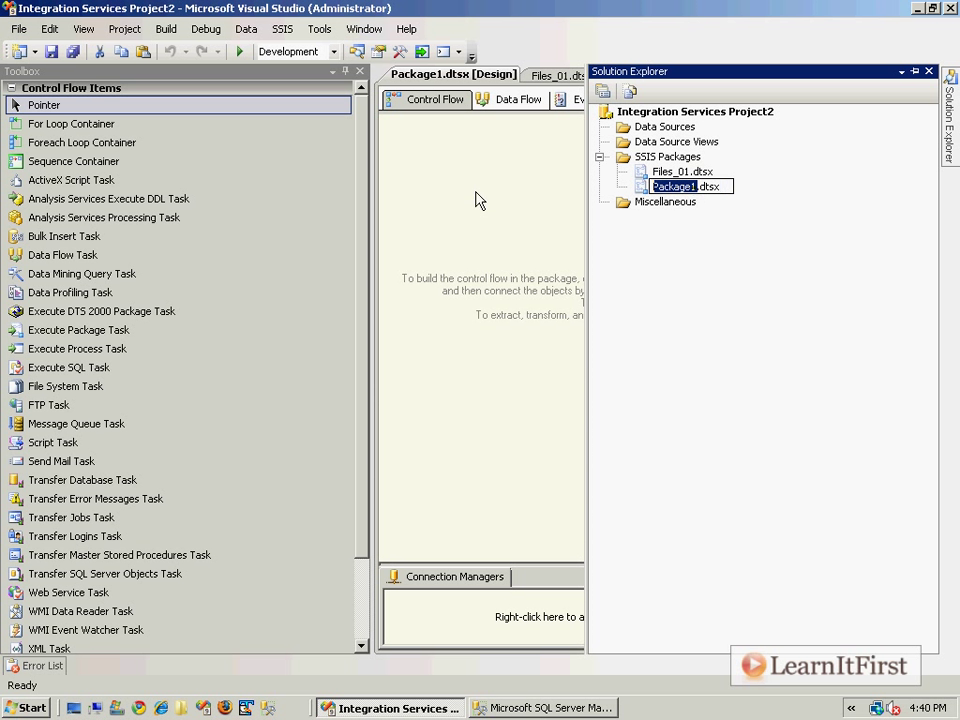
text(Files_02)
key(Return)
key(Return)
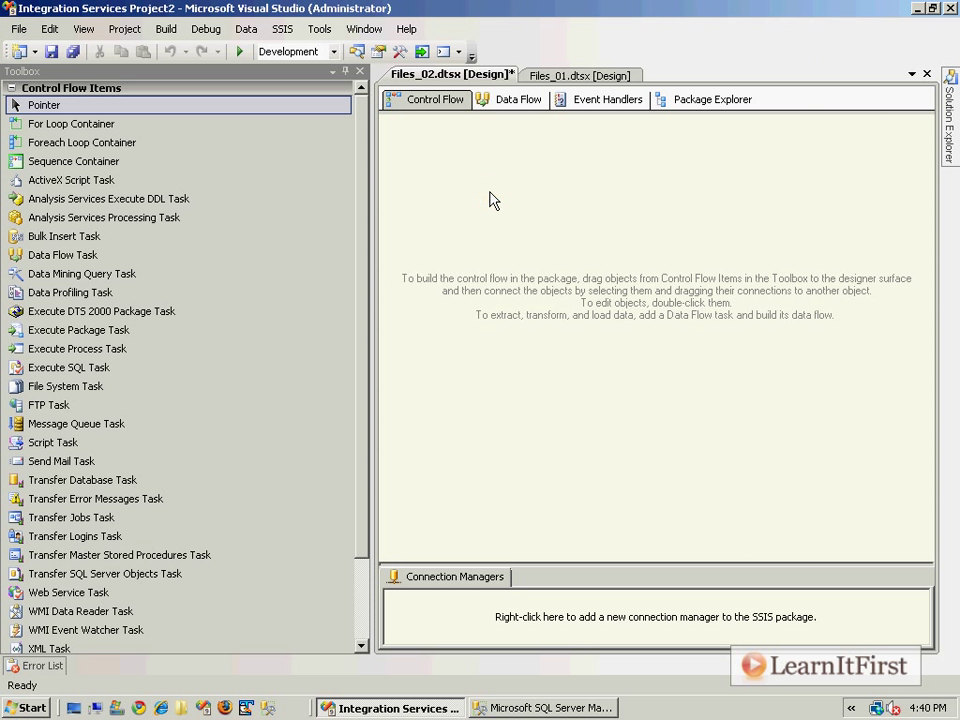
click(489, 193)
Place an FTP Task on the Control Flow and start a new FtpConnection.
drag(78, 404, 495, 228)
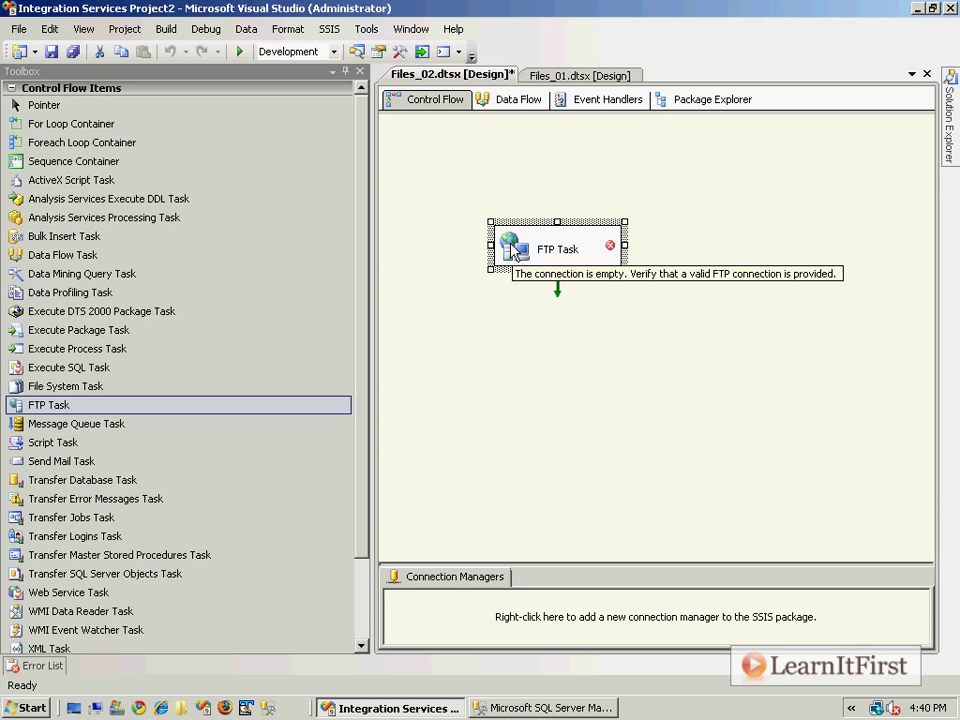
double_click(513, 250)
click(696, 209)
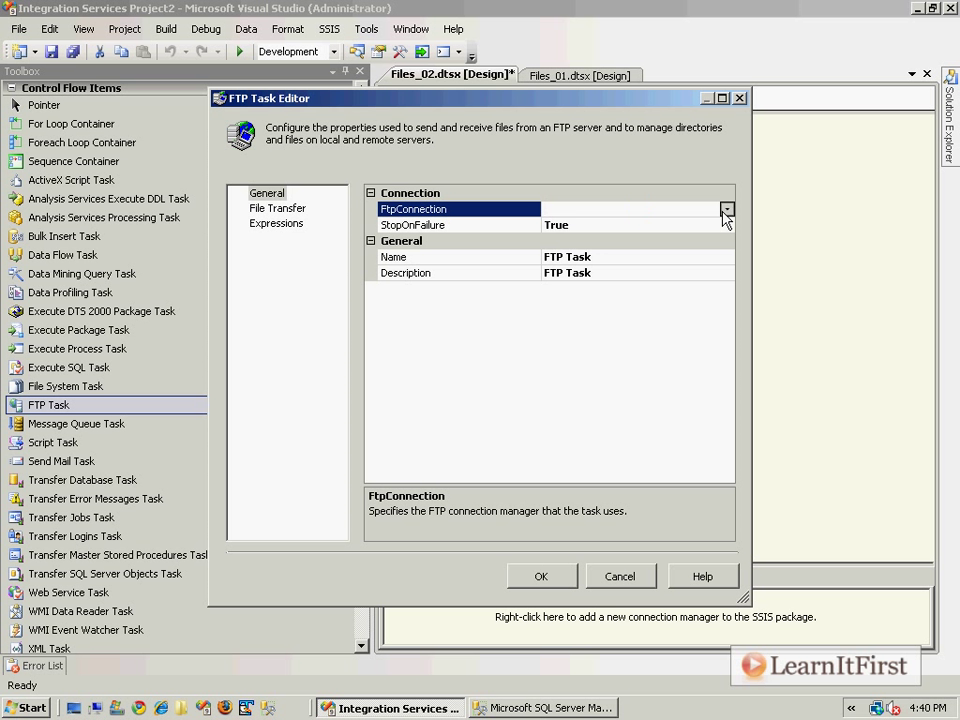
click(726, 210)
click(591, 227)
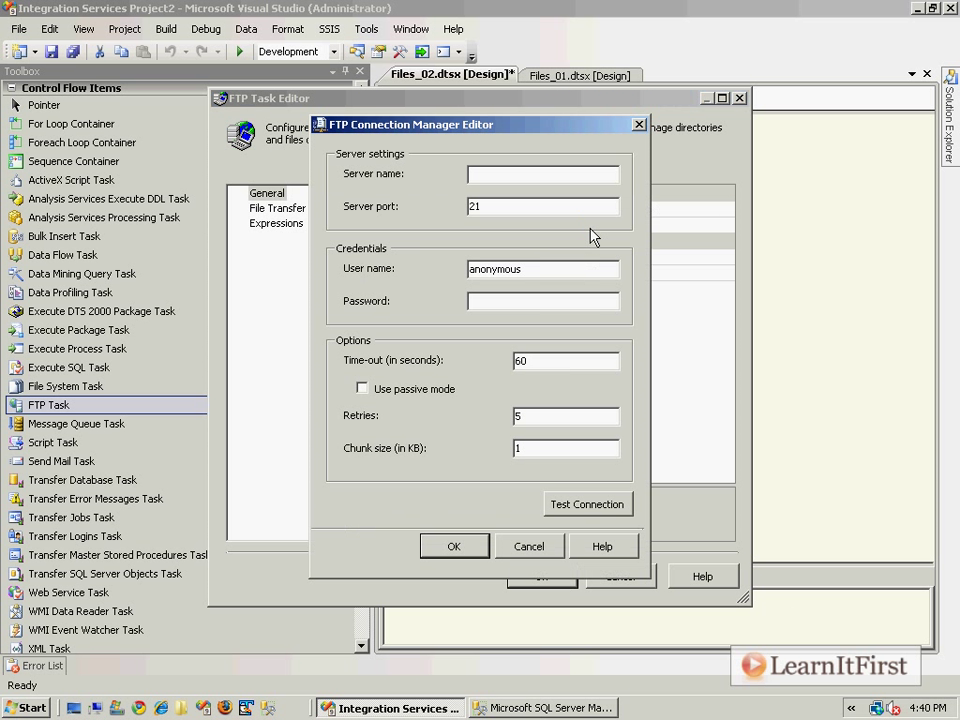
Set the connection's server to ftp.learnitfirst.com with the account's user name and password.
text(ftp.l)
right_click(540, 176)
click(533, 178)
text(earnitfirst.com)
key(Tab)
text(SSIS)
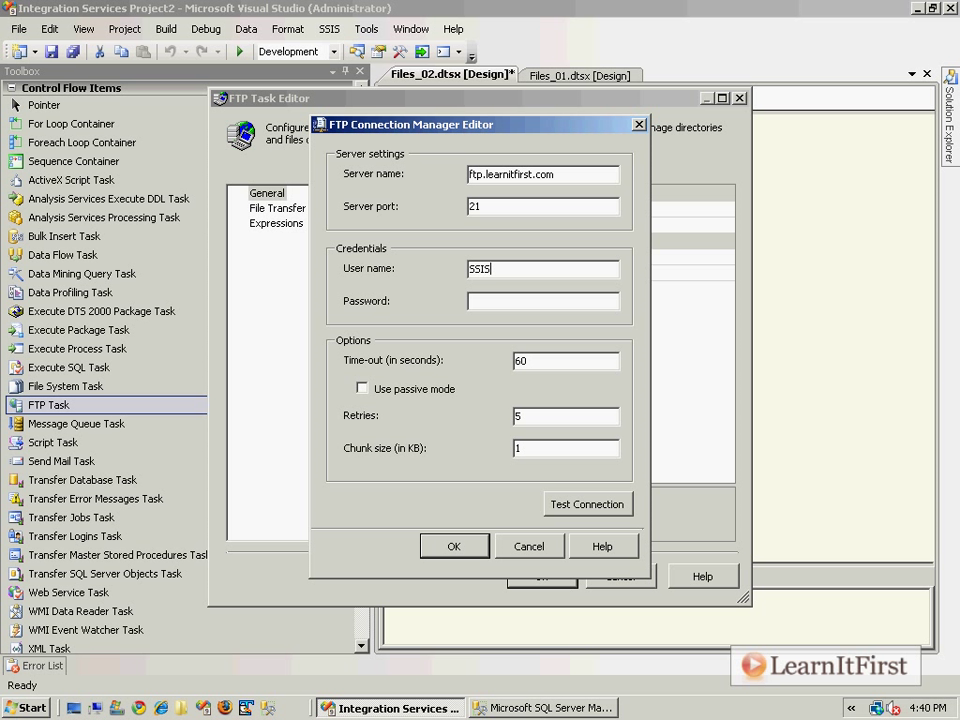
text(158)
key(Tab)
text(************)
drag(544, 417, 482, 421)
drag(545, 361, 425, 364)
click(455, 548)
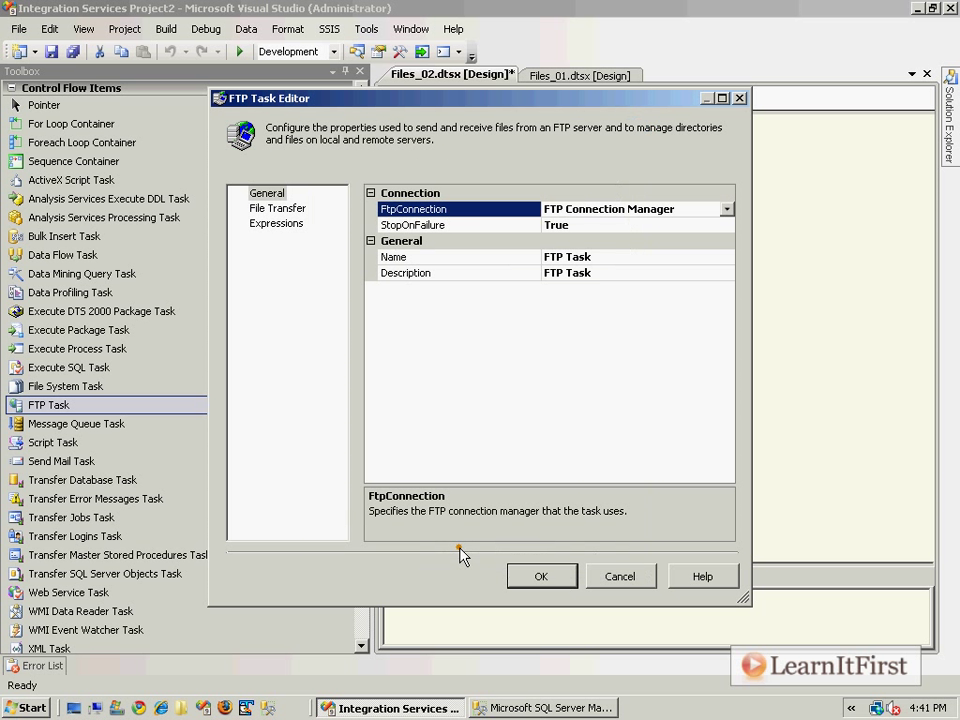
Set the FTP Task's Operation to Receive files.
click(278, 208)
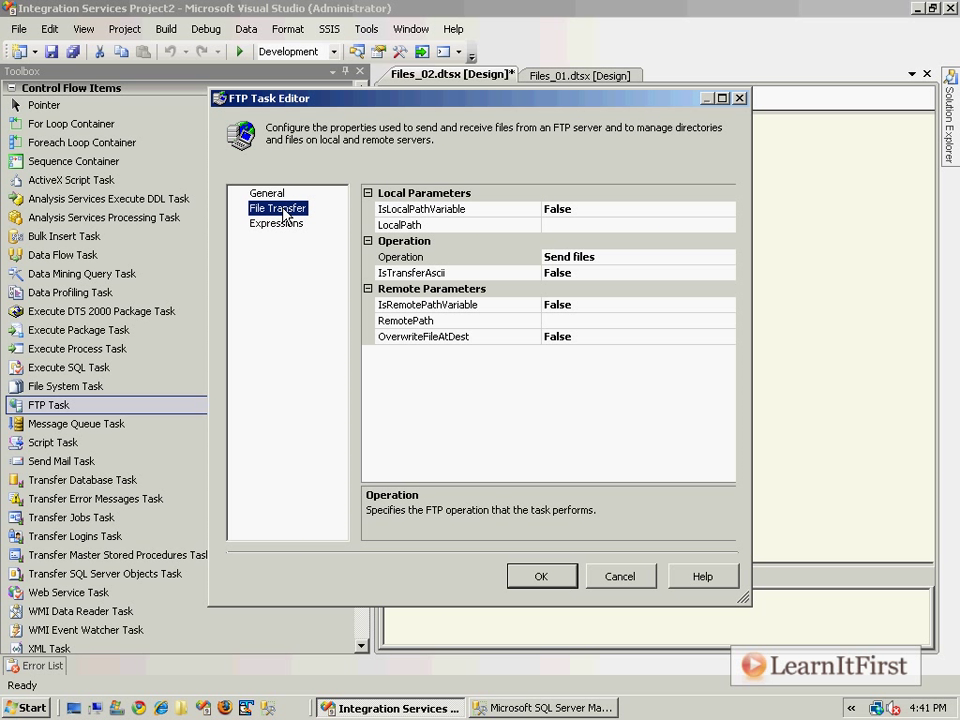
click(638, 256)
click(728, 257)
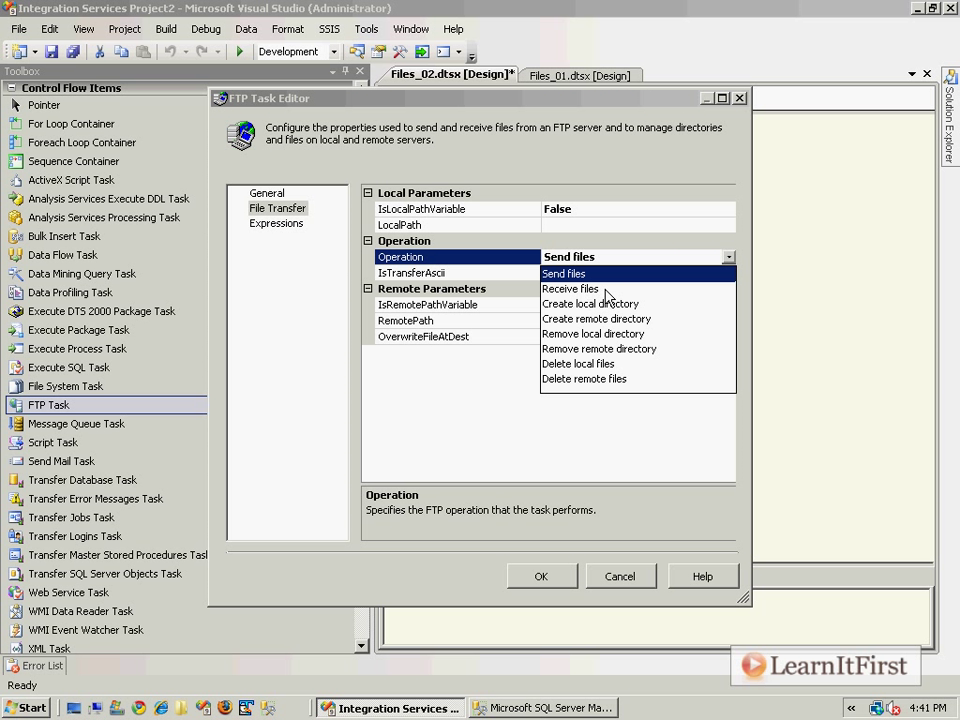
click(605, 291)
Set LocalPath to a new c:\ folder connection and OverwriteFileAtDest to True.
click(612, 224)
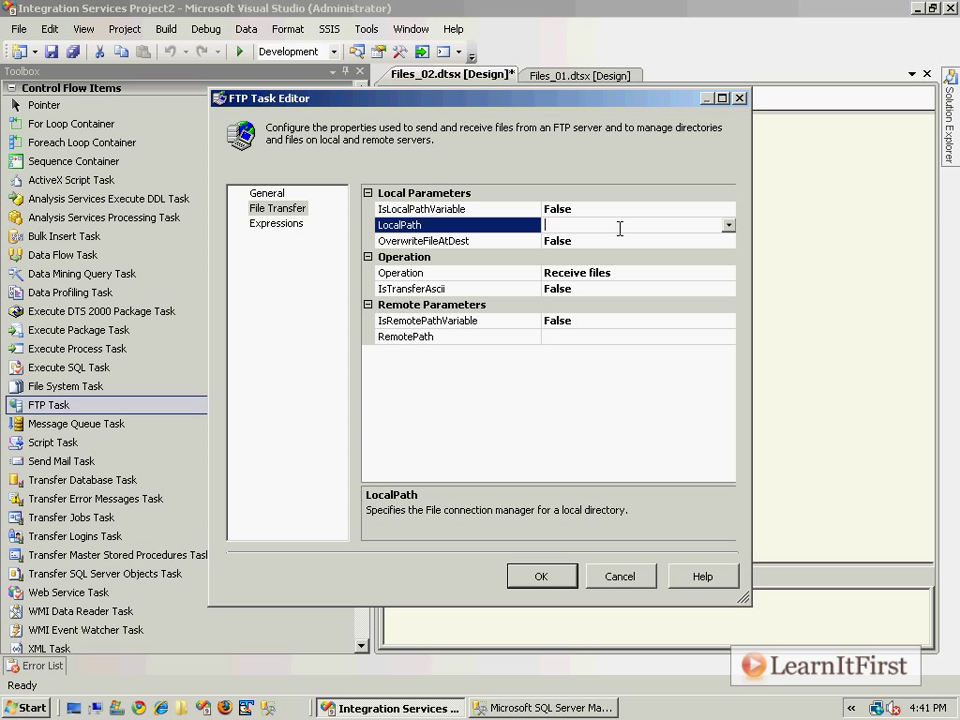
click(729, 226)
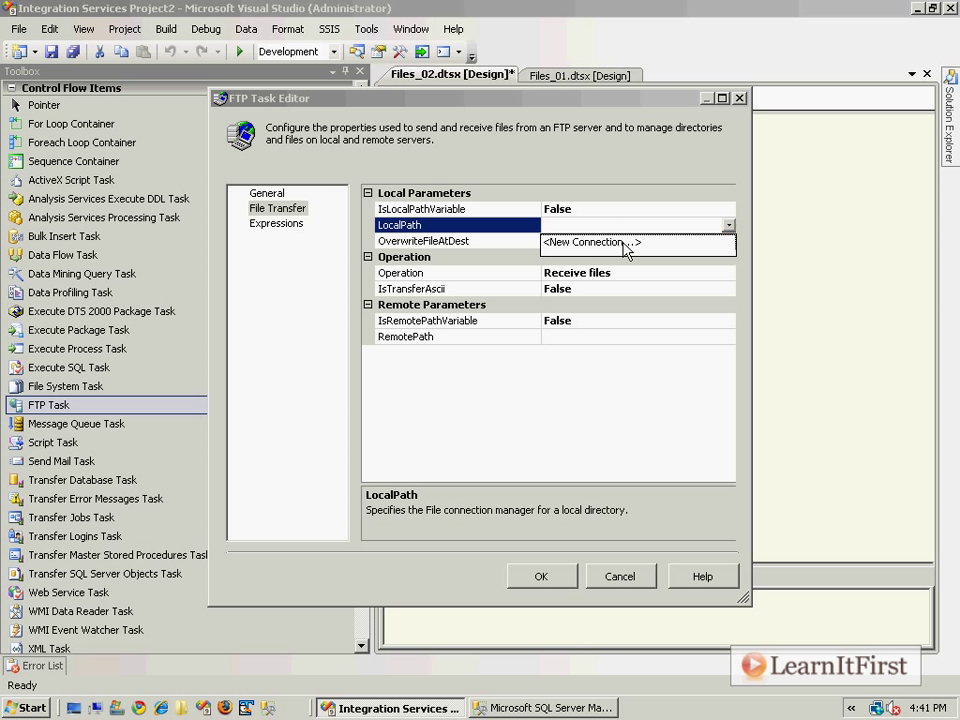
click(651, 243)
click(537, 362)
text(c:\)
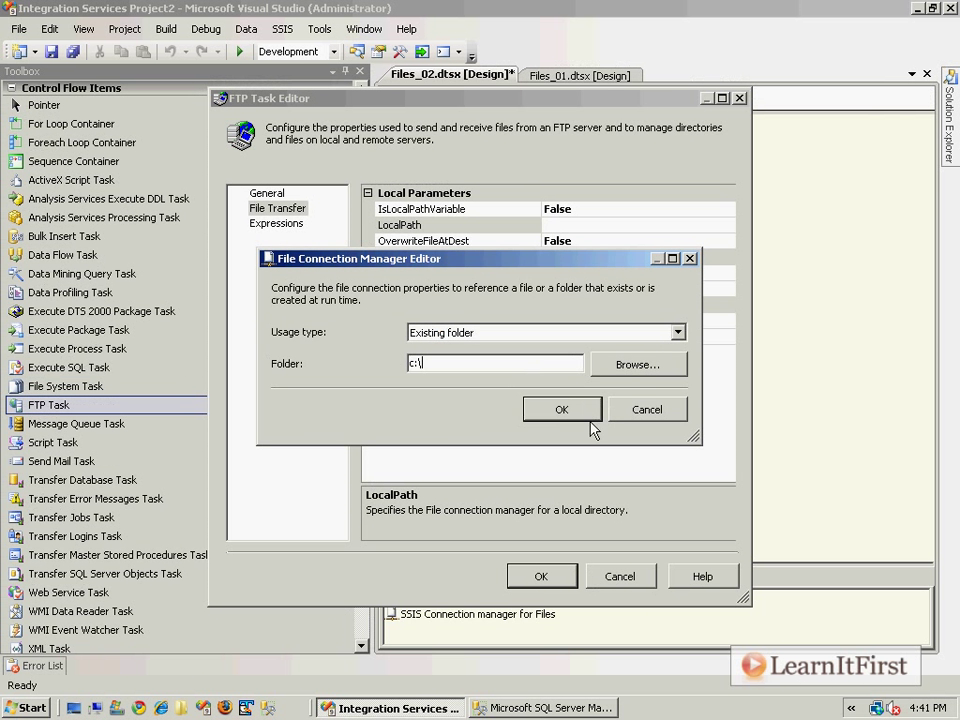
click(575, 421)
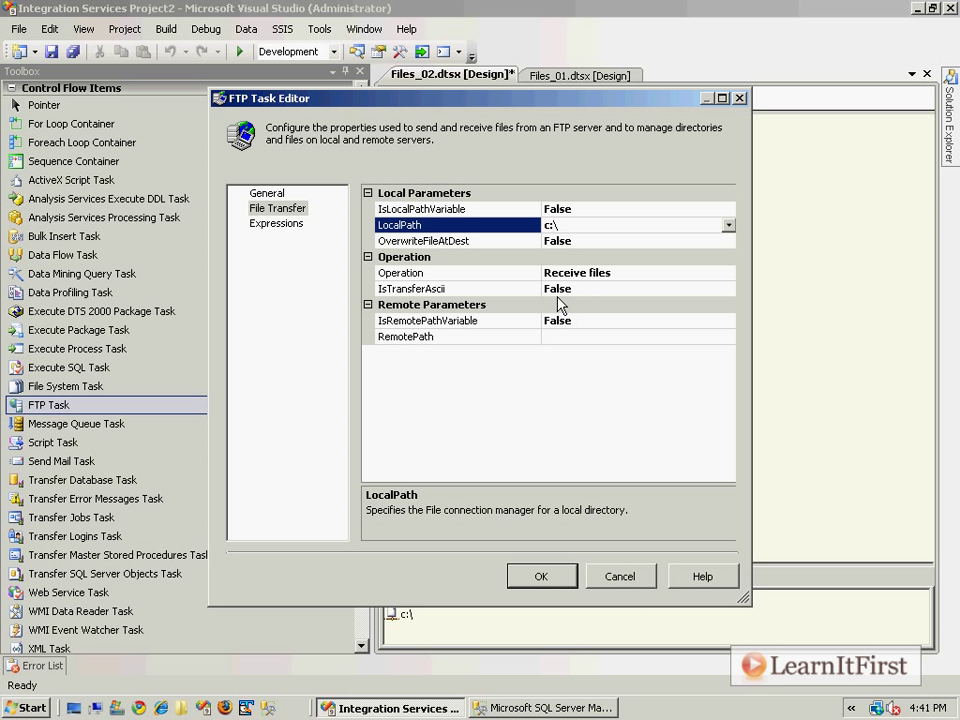
double_click(609, 241)
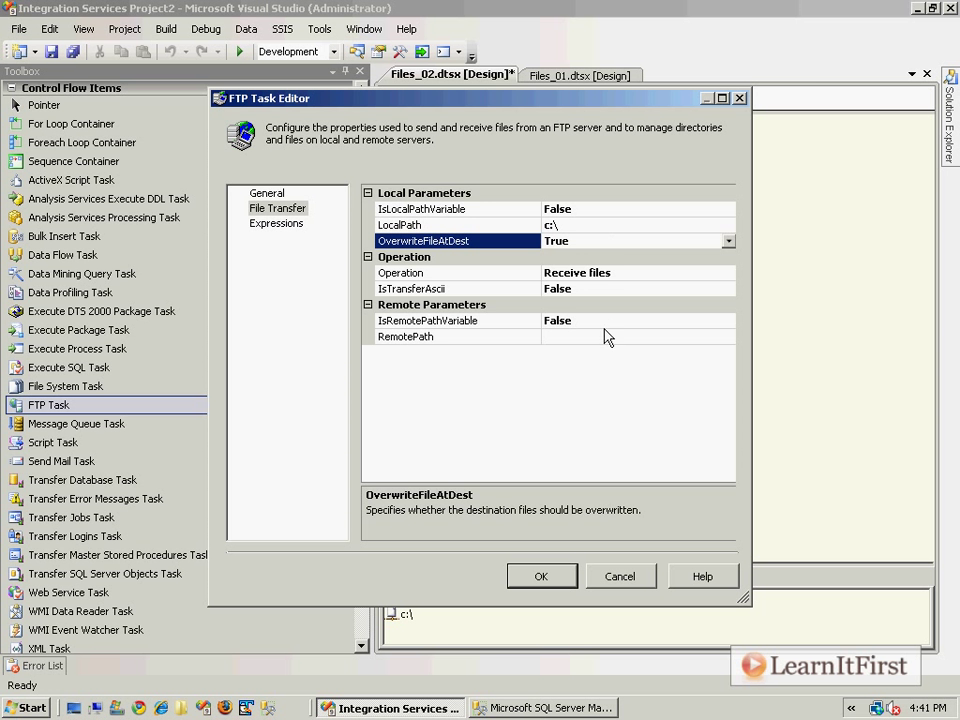
Delete Orders20091010–Orders20091013.txt from C:\ to the Recycle Bin, returning to the FTP Task Editor.
key(super+e)
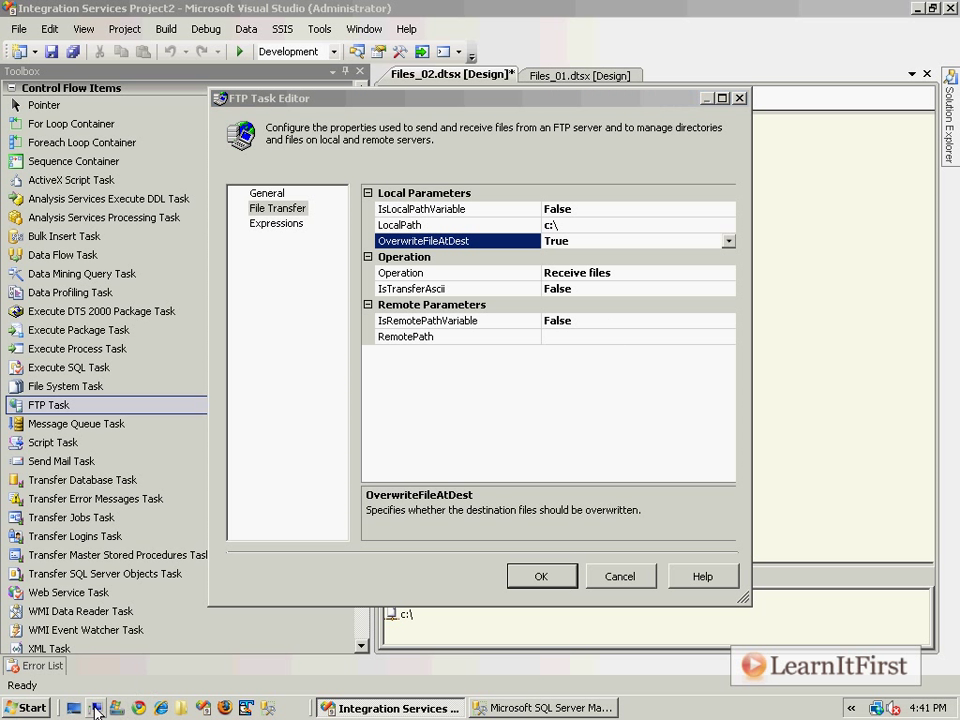
double_click(278, 150)
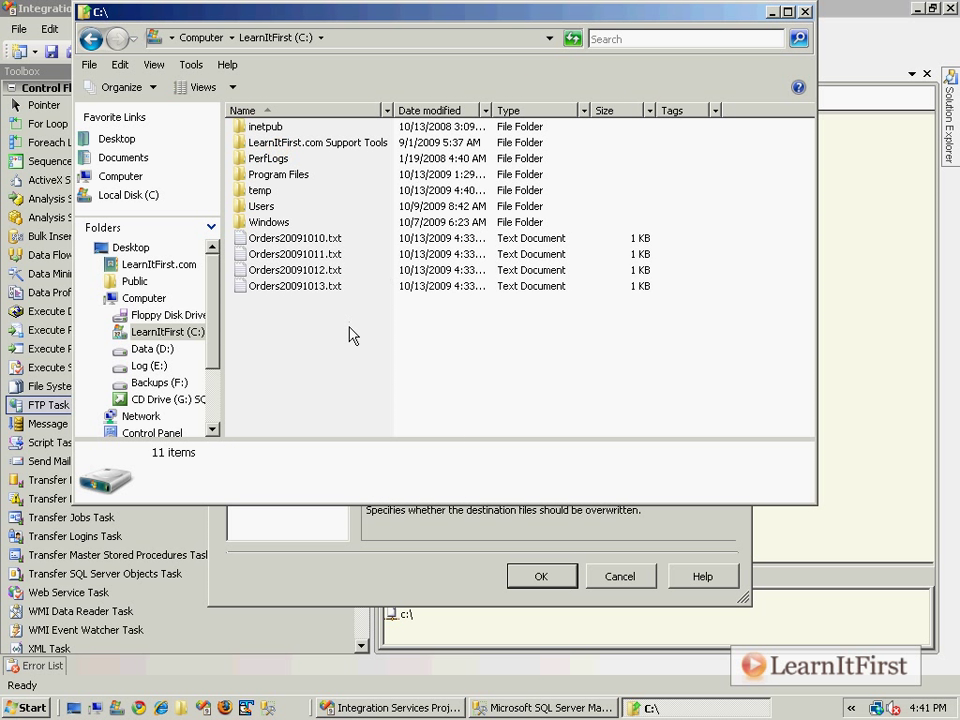
drag(354, 336, 310, 243)
right_click(309, 242)
click(370, 483)
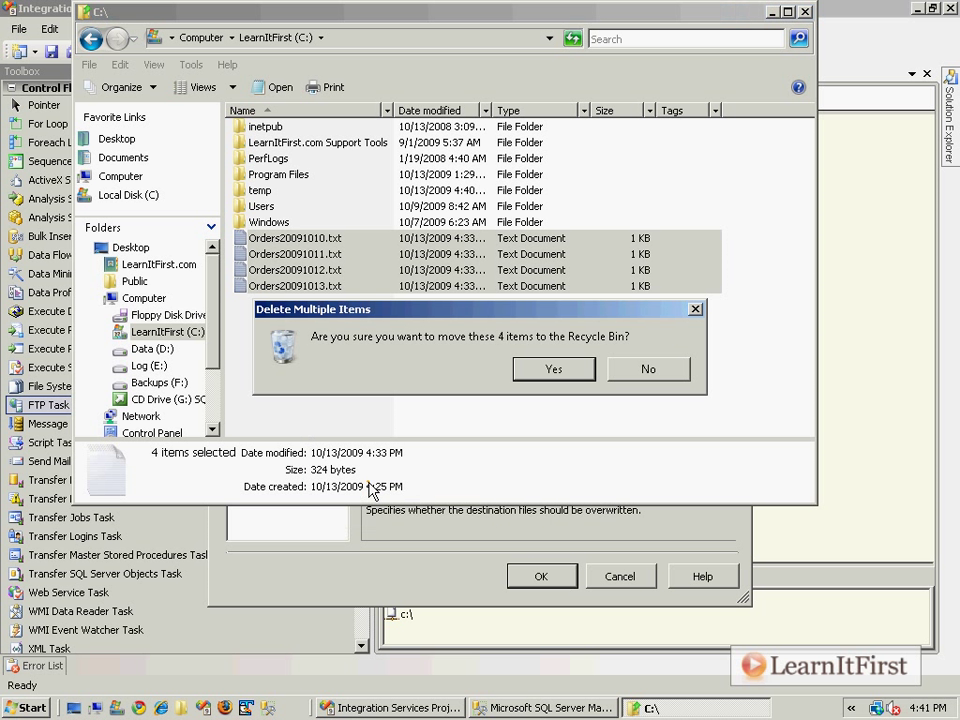
click(546, 371)
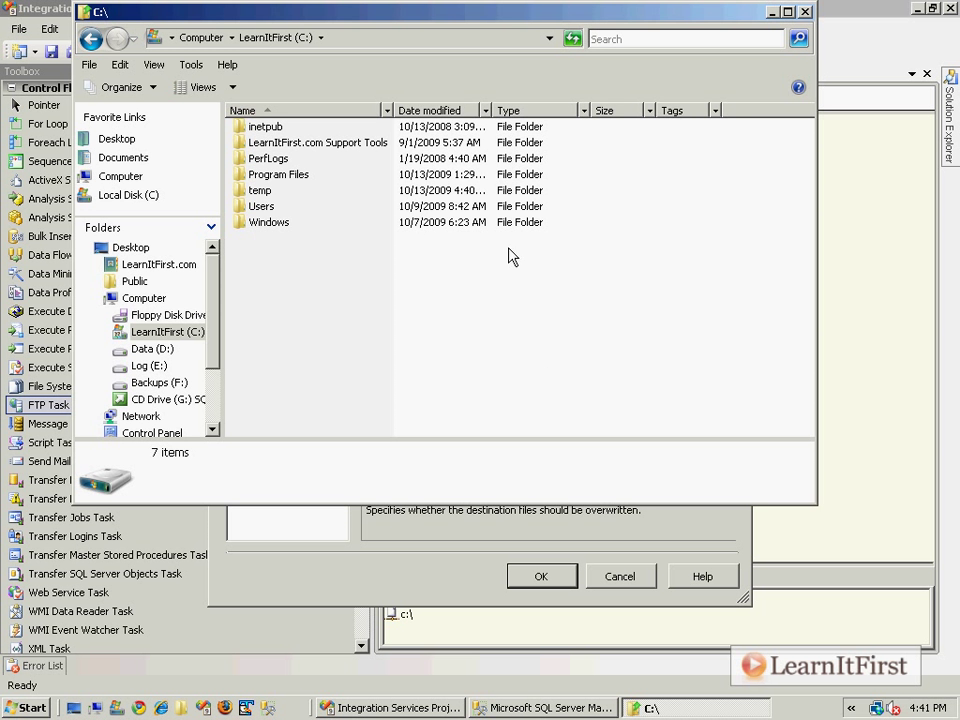
click(396, 574)
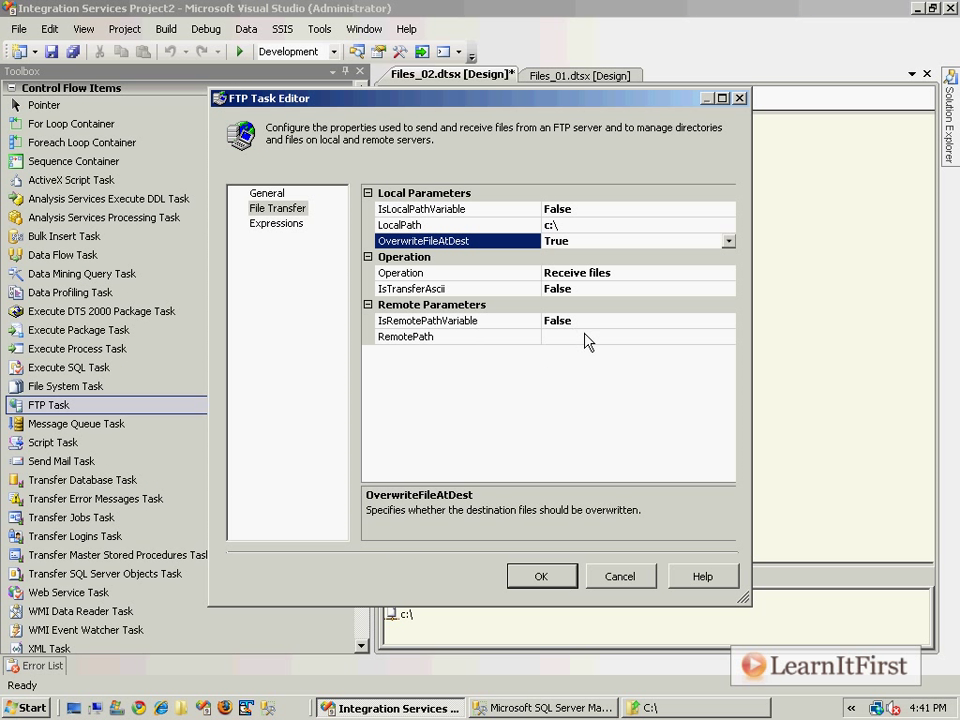
Set RemotePath to /Chapter4/Orders200910??.txt via the Chapter4 folder on the server.
click(586, 336)
click(729, 339)
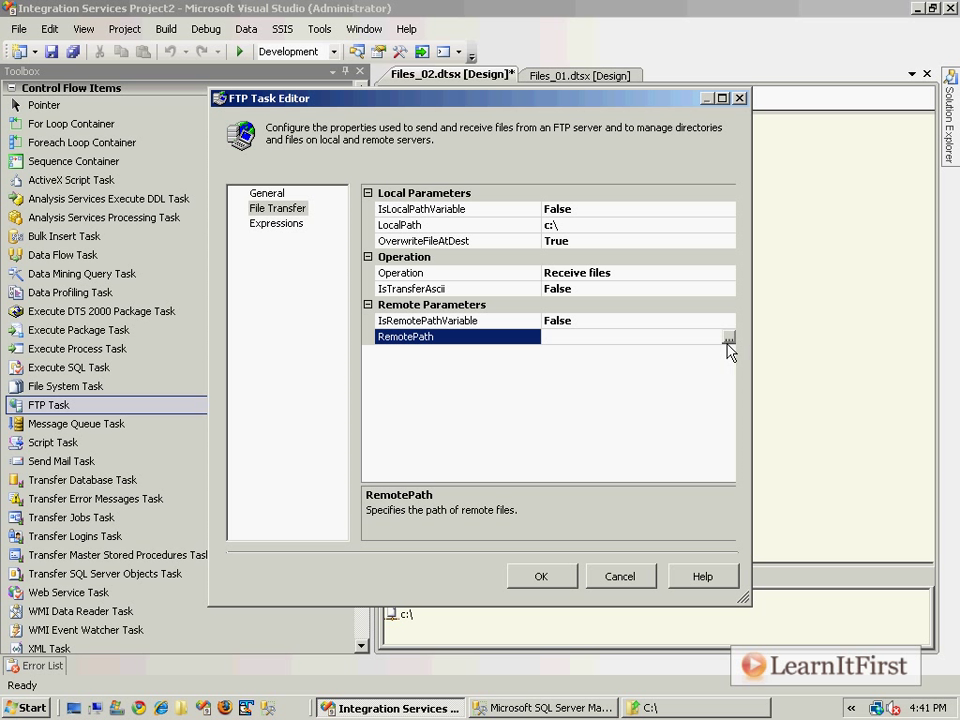
click(335, 240)
double_click(337, 242)
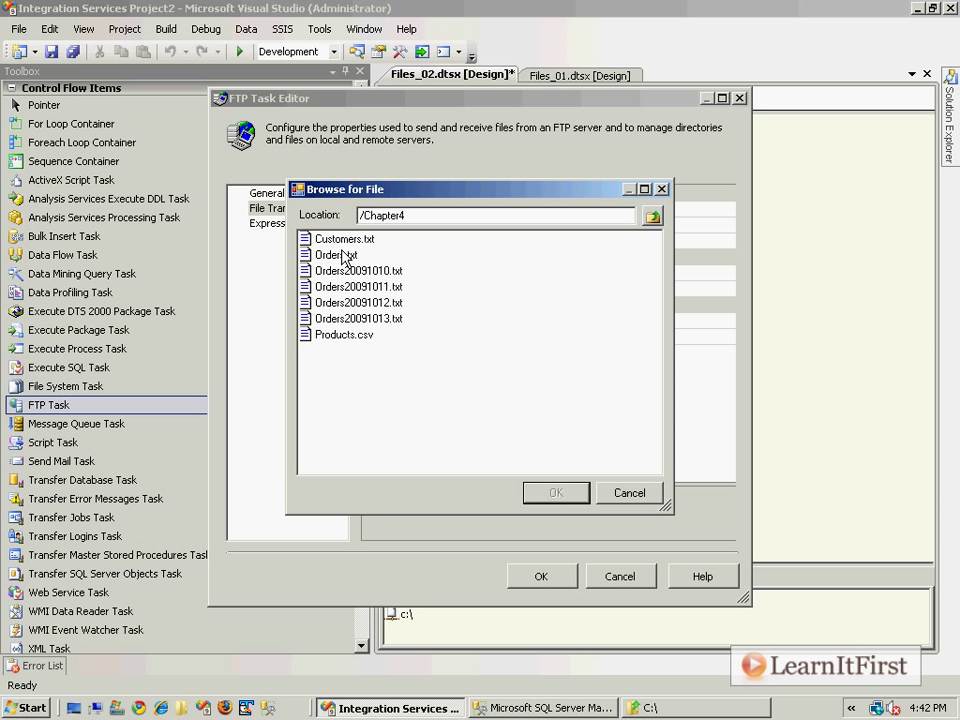
click(358, 271)
click(356, 302)
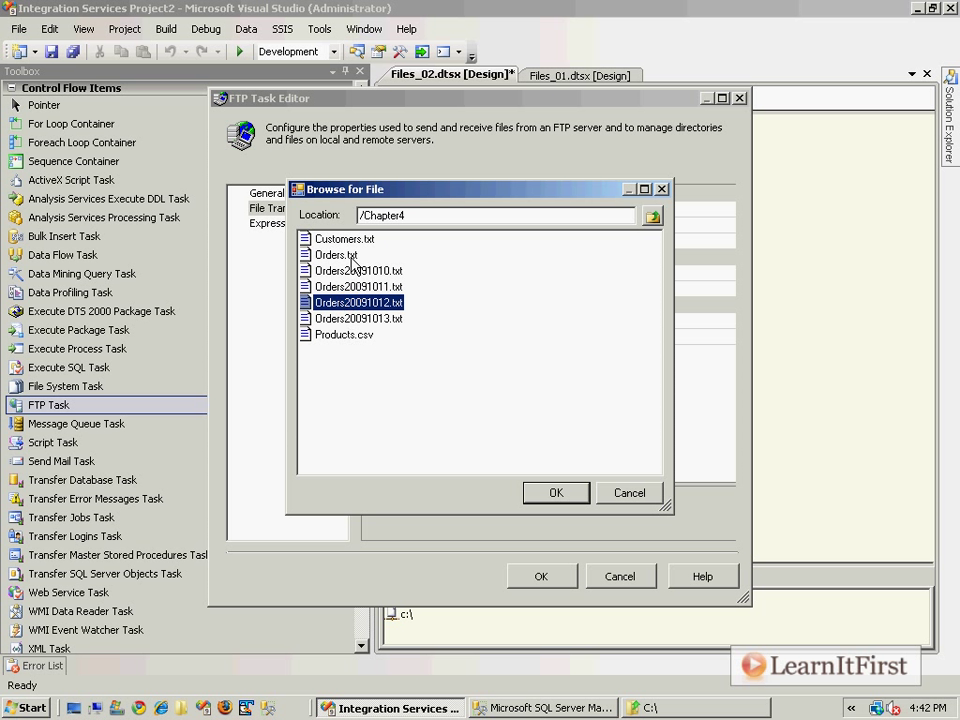
double_click(344, 335)
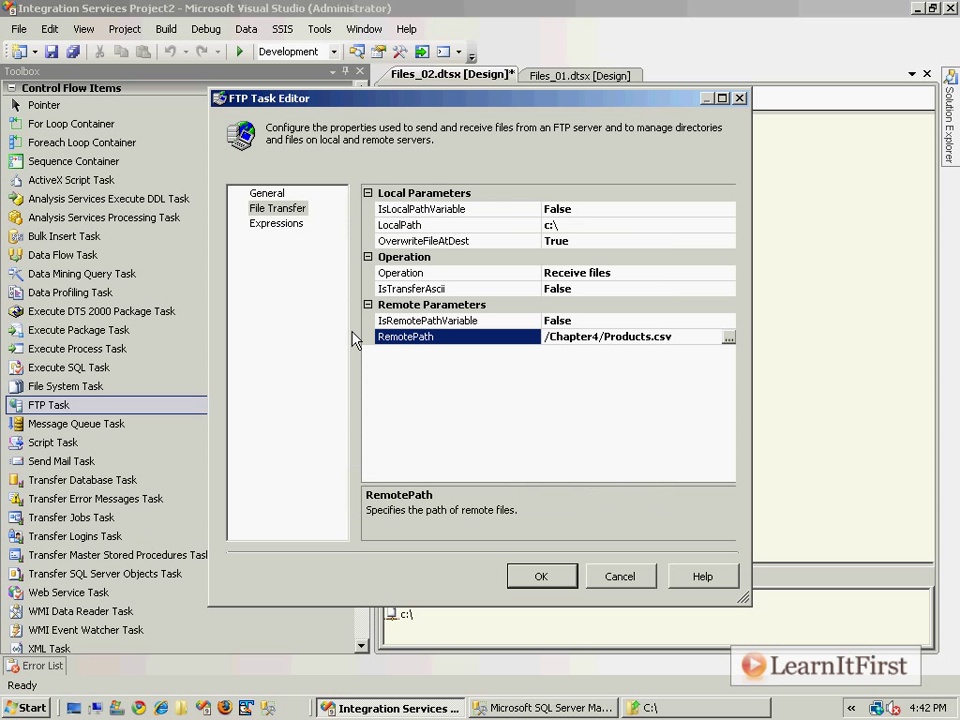
drag(604, 336, 690, 336)
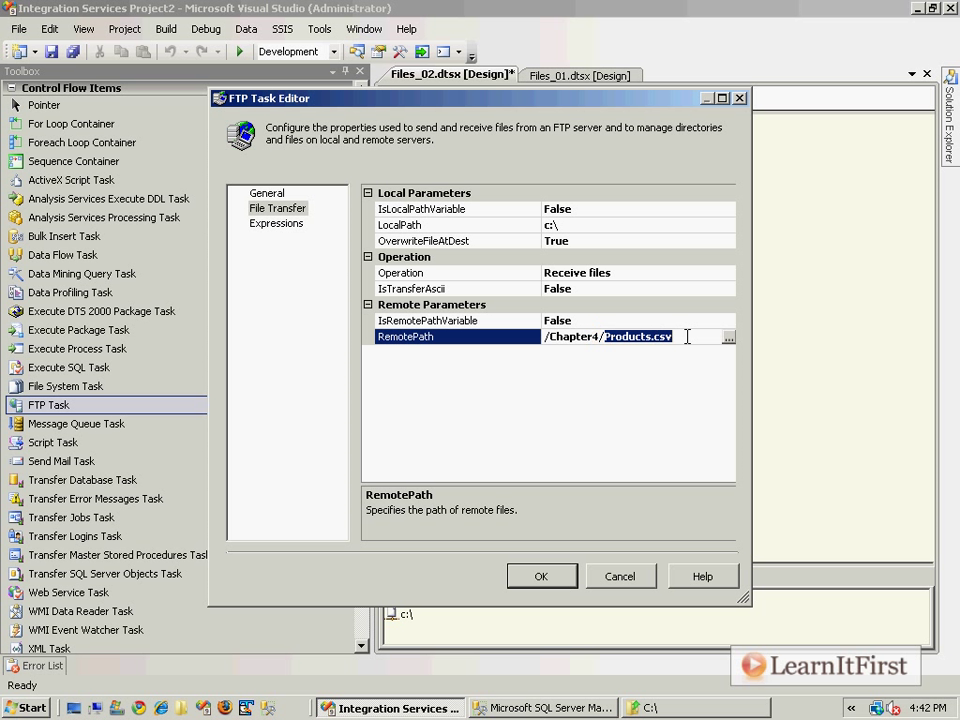
text(Orders2009)
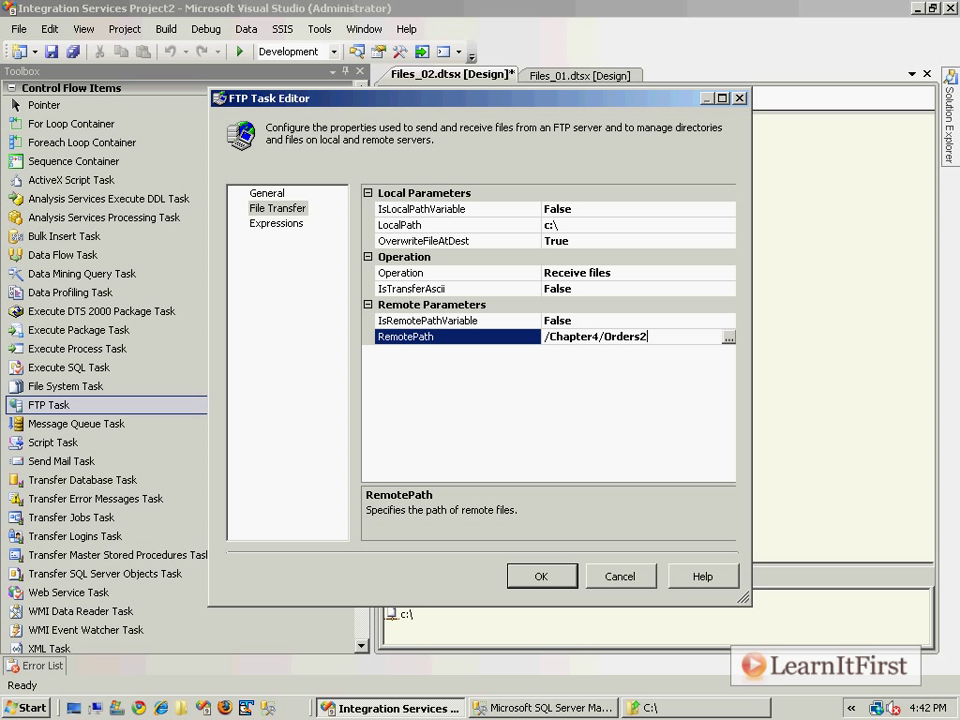
text(10??.txt)
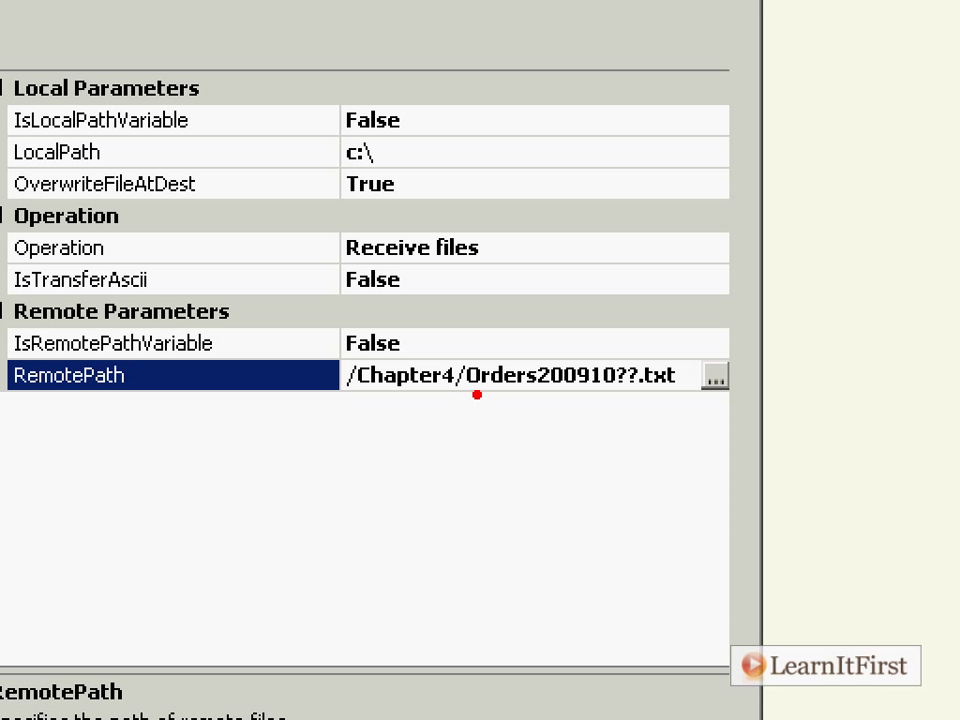
drag(620, 395, 629, 397)
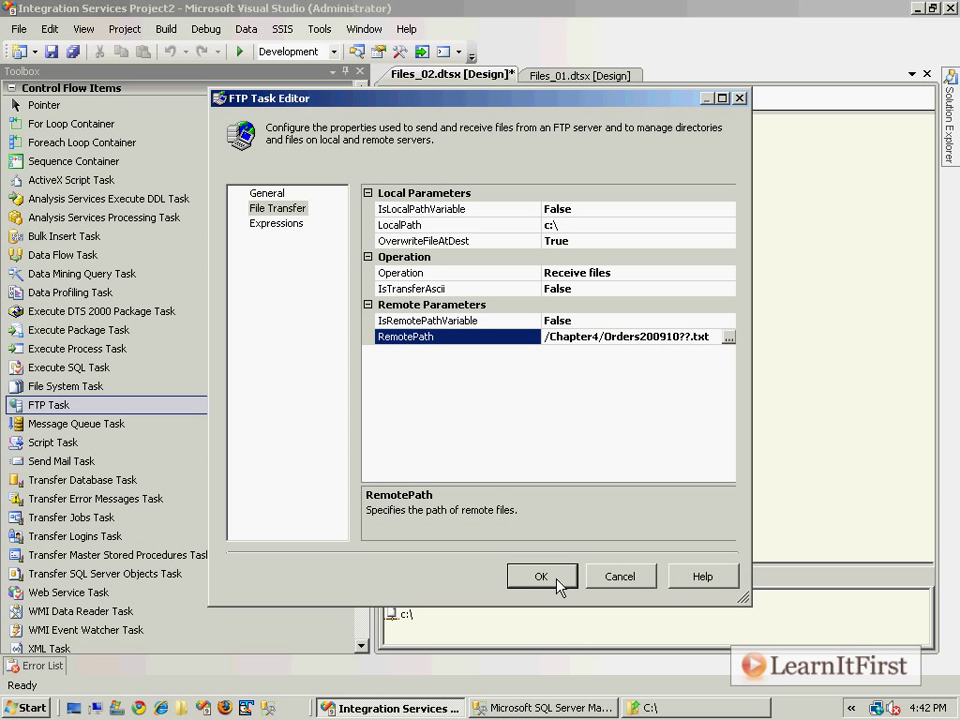
Accept the FTP Task settings, save Files_02.dtsx and run the package.
click(557, 582)
click(606, 343)
key(ctrl+s)
key(F5)
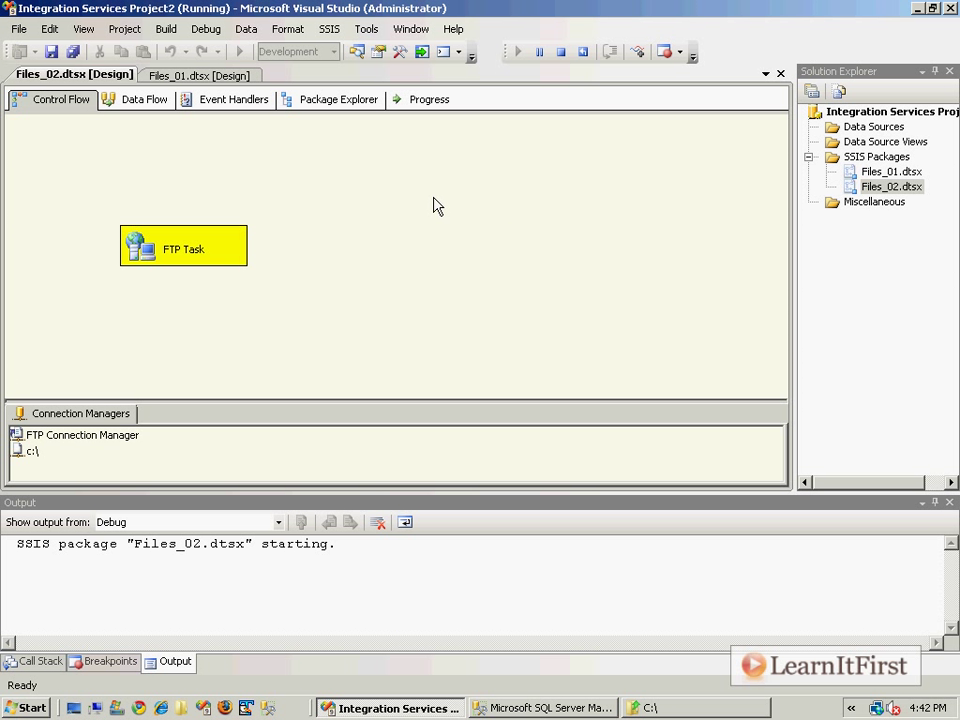
Place the C:\ listing beside Visual Studio and select the newly downloaded Orders20091013.txt.
click(660, 713)
drag(360, 15, 570, 131)
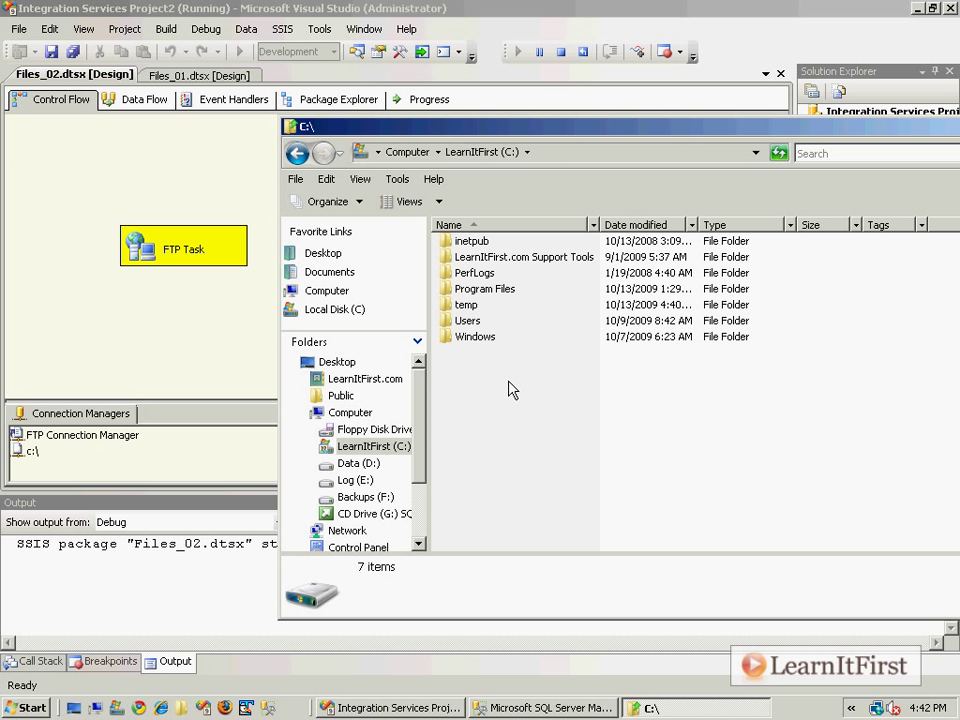
click(615, 400)
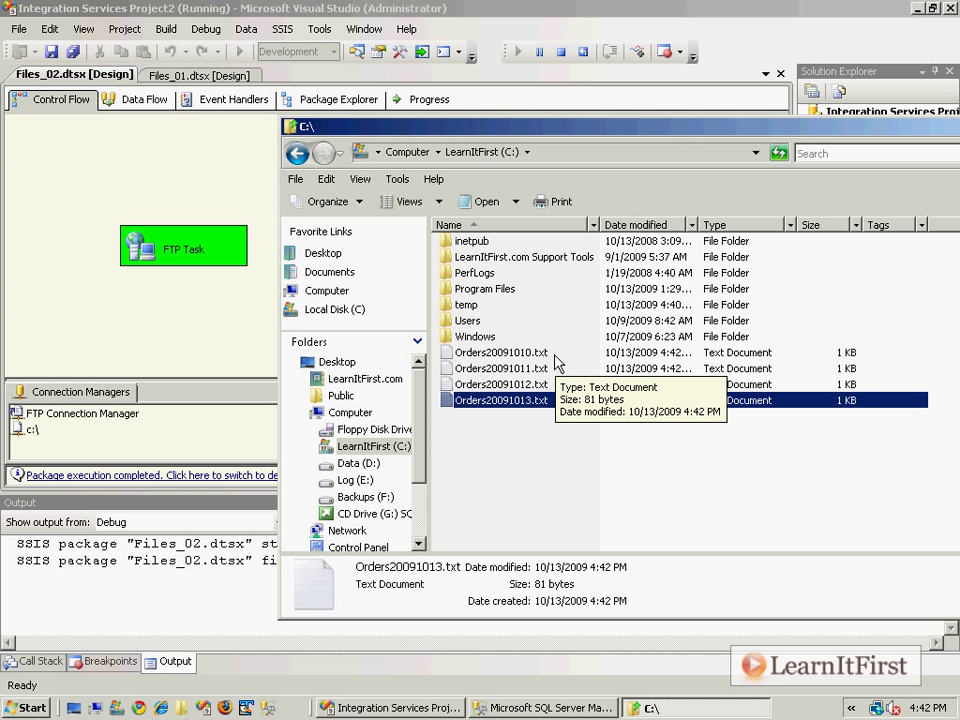
Maximize the C:\ window and review order IDs 1000–1002 in Orders20091010.txt in Notepad.
double_click(725, 141)
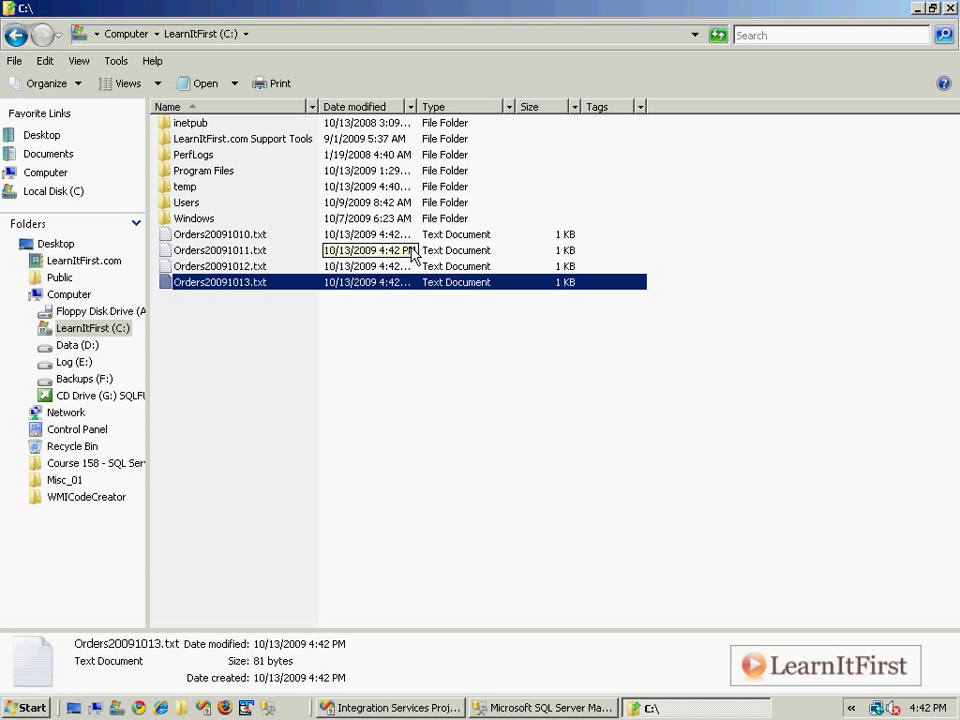
double_click(252, 234)
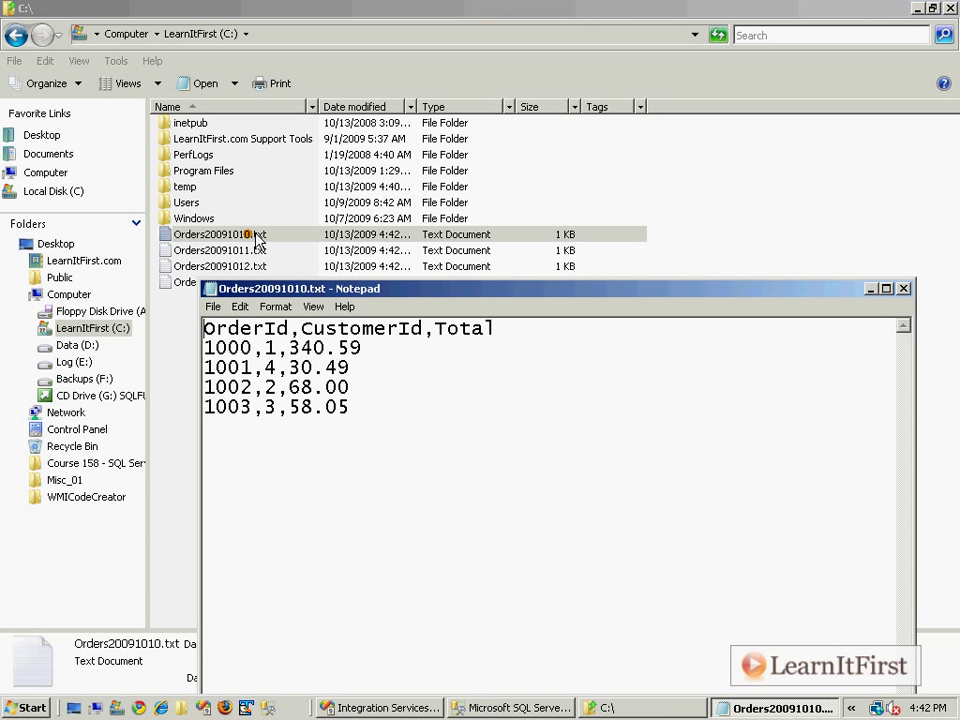
double_click(256, 347)
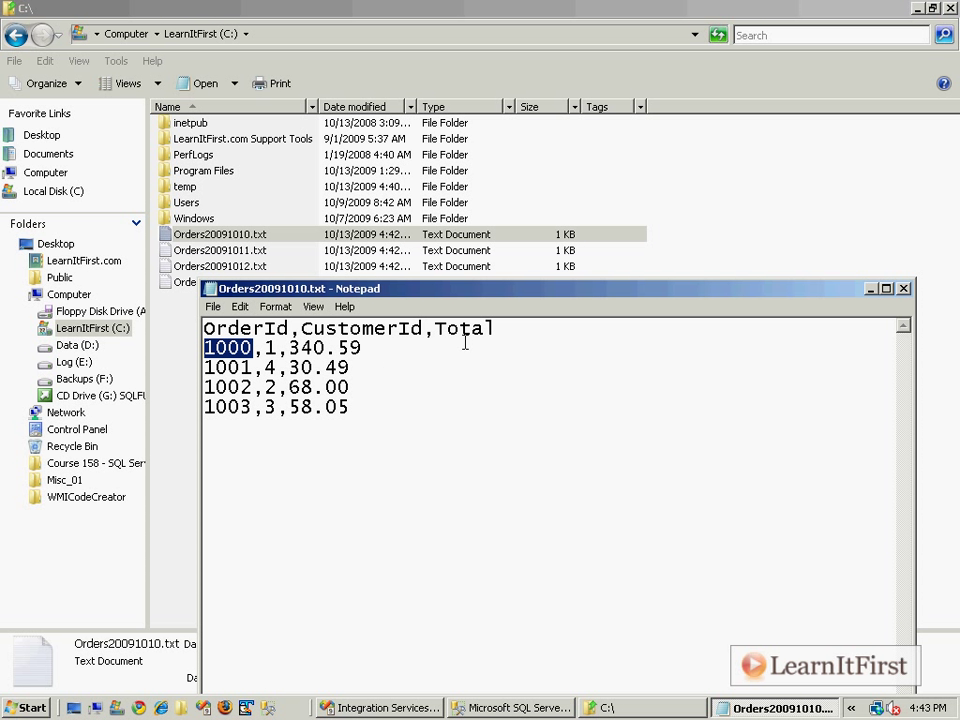
double_click(251, 367)
click(252, 387)
double_click(251, 387)
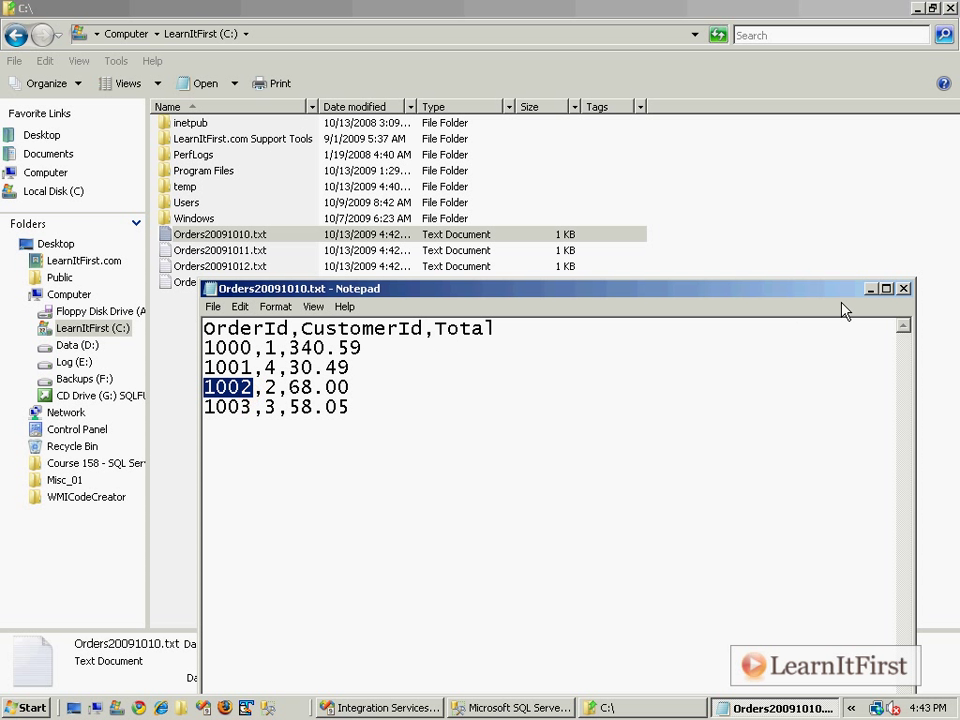
click(904, 289)
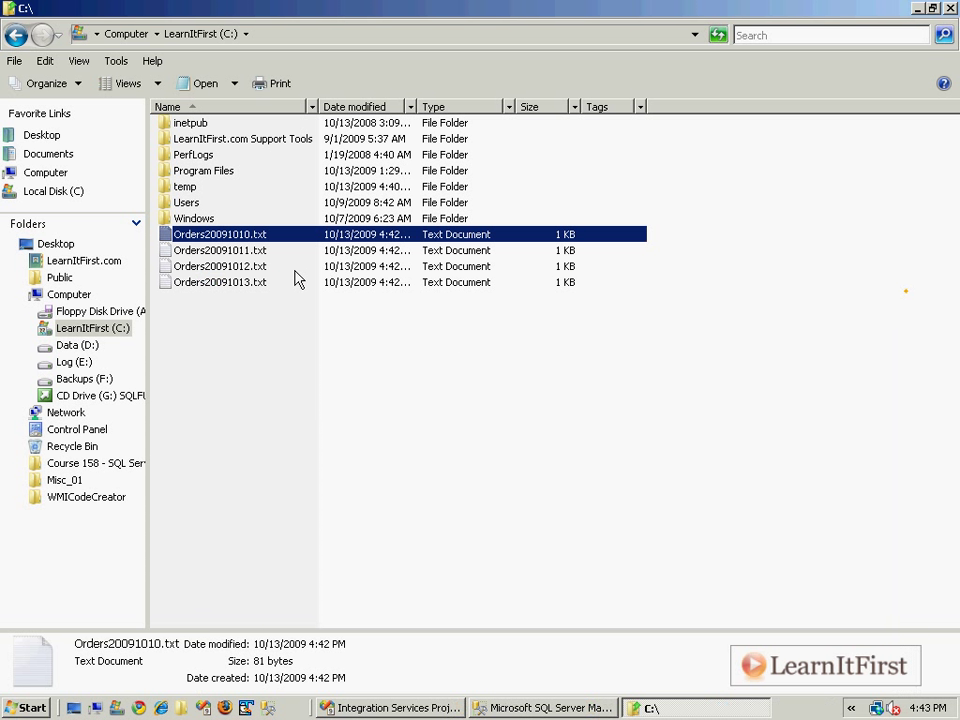
Check the contents of Orders20091011.txt and Orders20091012.txt, noting order 1023.
click(244, 254)
double_click(244, 252)
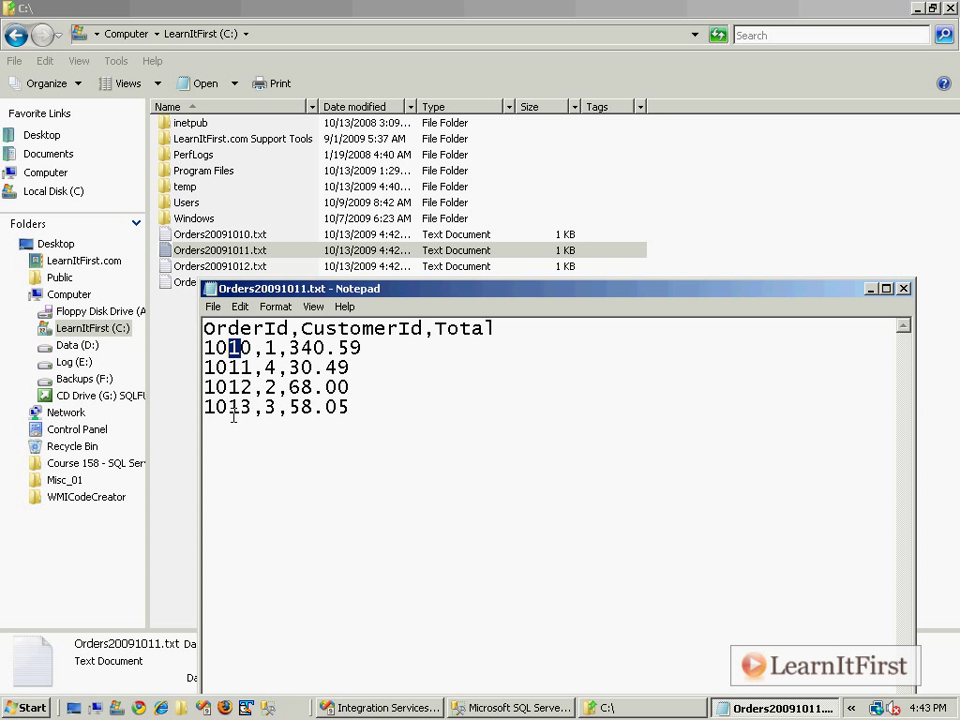
click(903, 289)
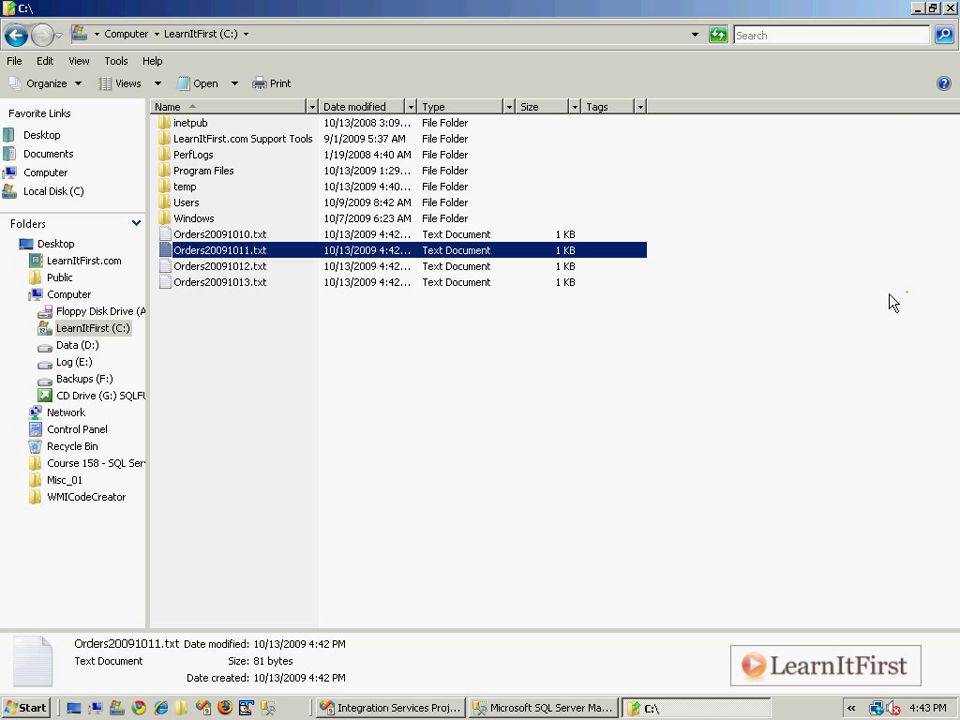
click(246, 268)
double_click(246, 270)
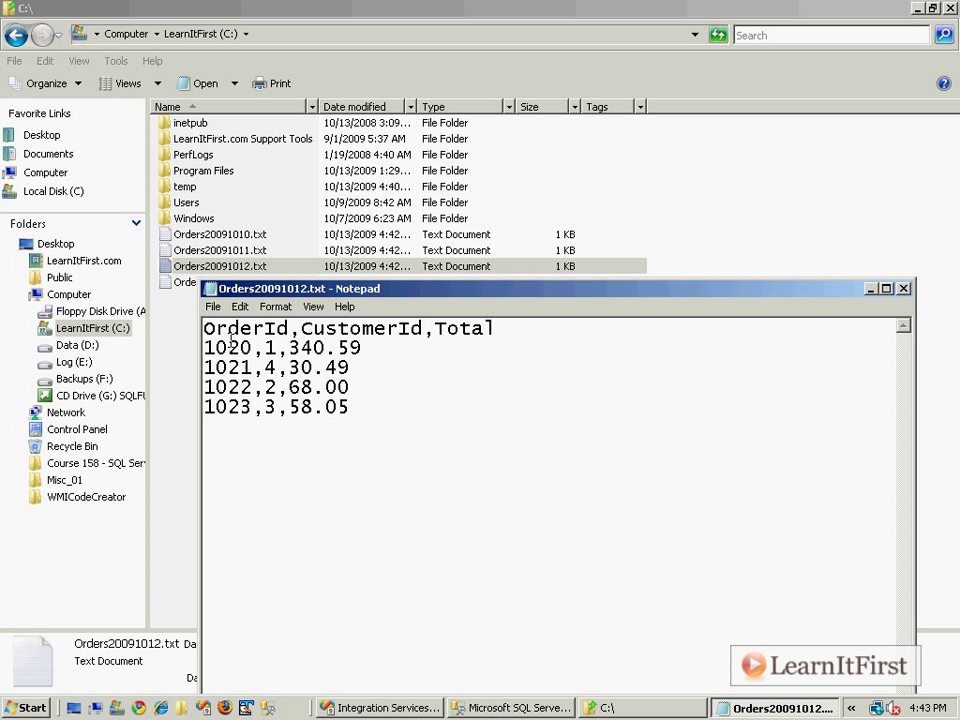
drag(228, 407, 241, 407)
click(903, 289)
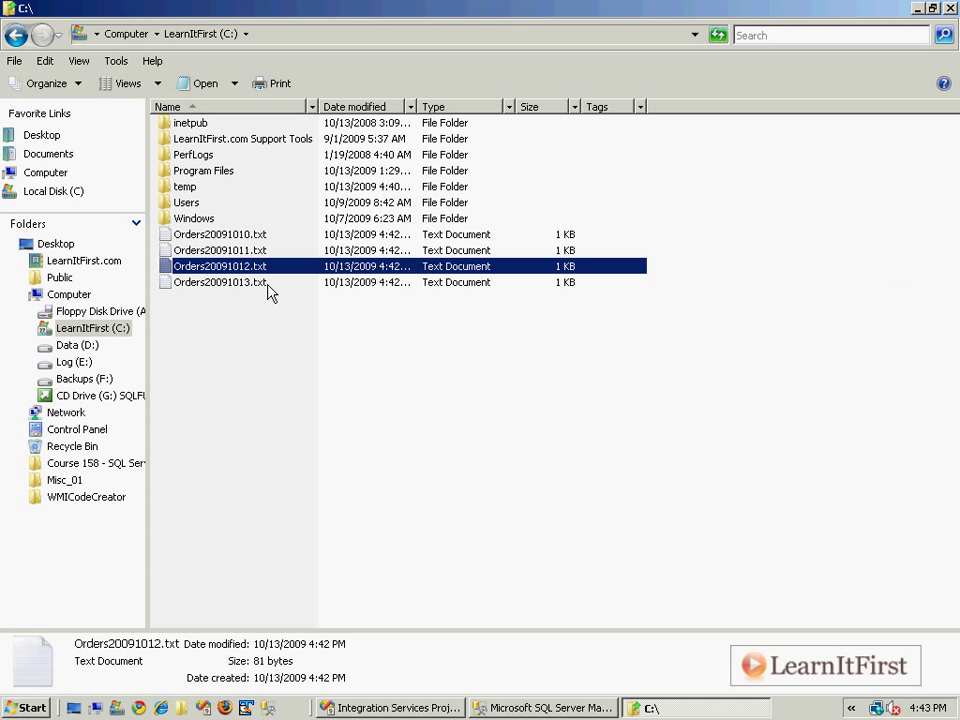
Check Orders20091013.txt, noting the 3 in its order IDs, and return to the C:\ listing.
double_click(266, 282)
drag(229, 347, 242, 407)
click(229, 407)
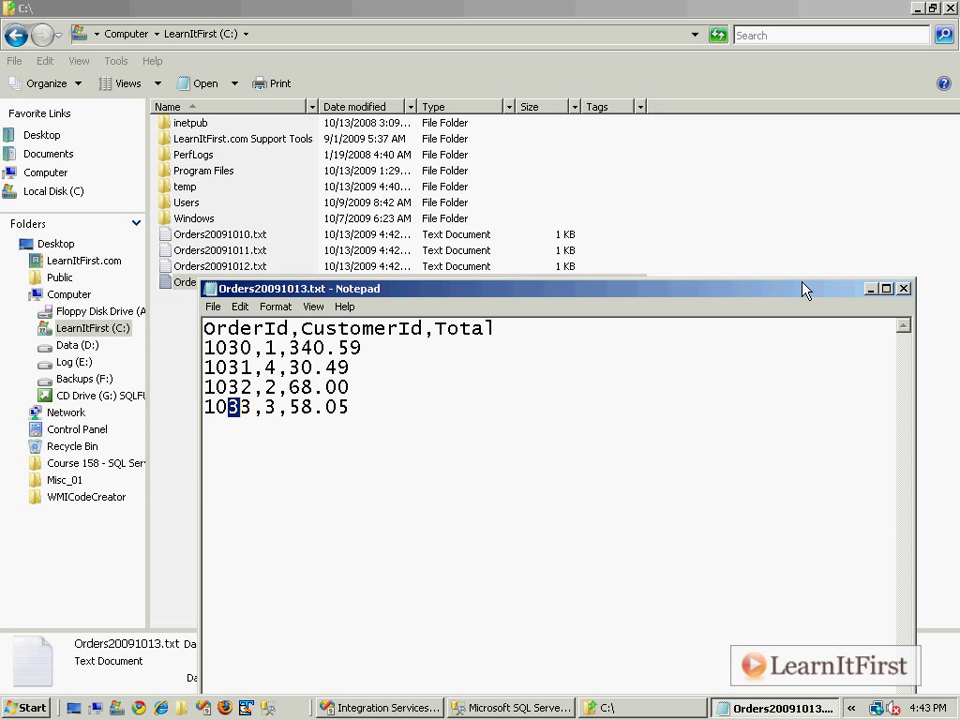
click(903, 288)
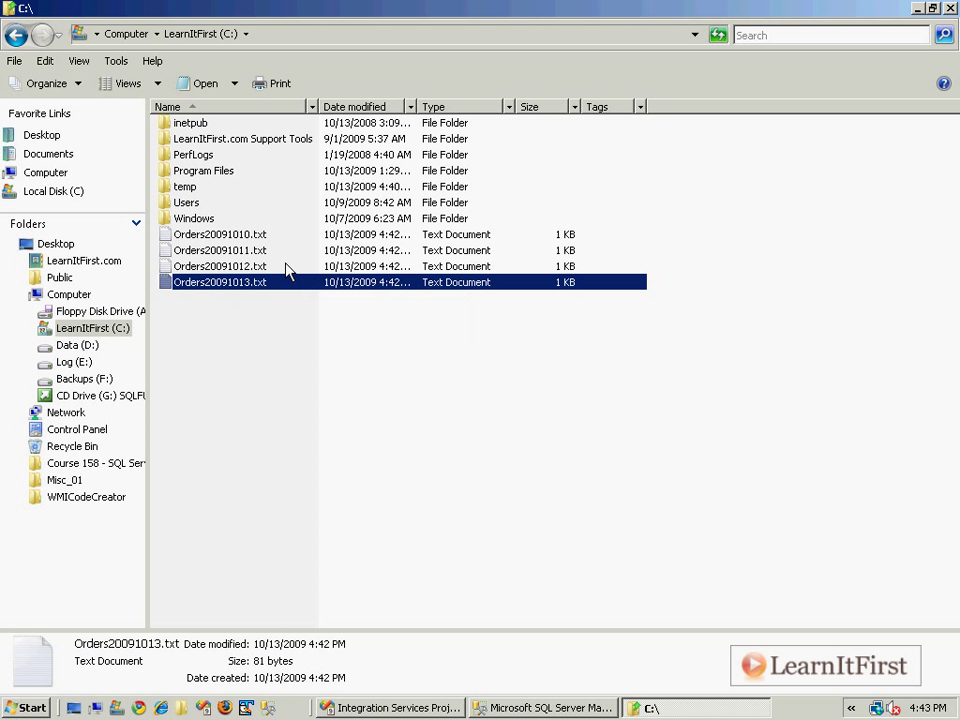